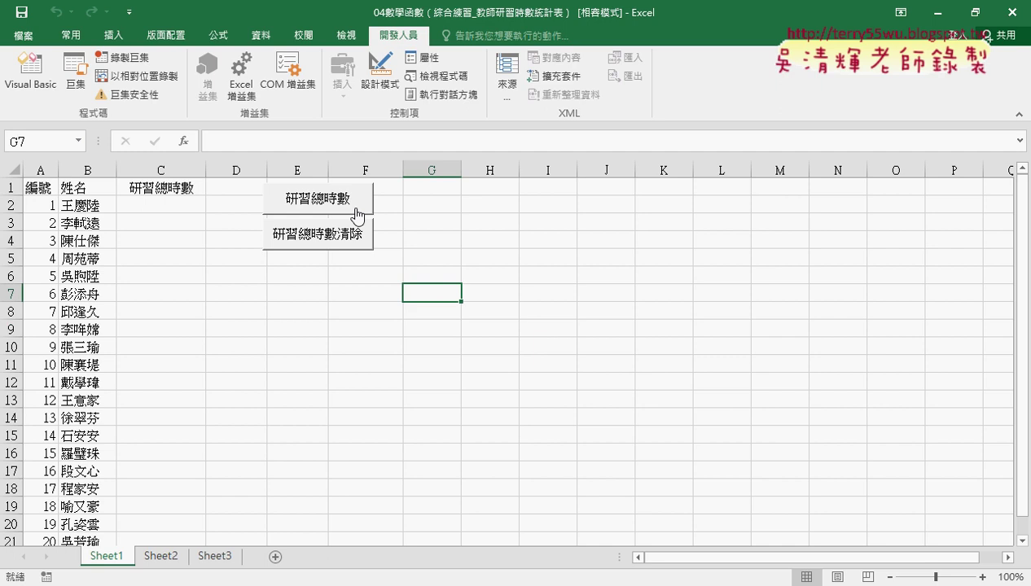
Step: Try the 研習總時數 fill and clear buttons, then refill column C with the training-hour totals
click(353, 210)
click(339, 236)
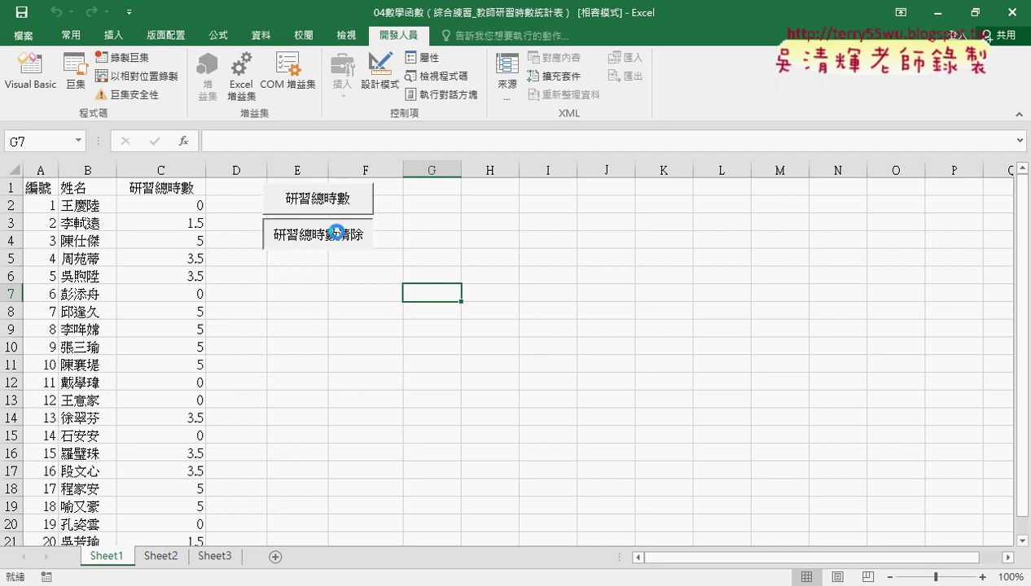
click(180, 204)
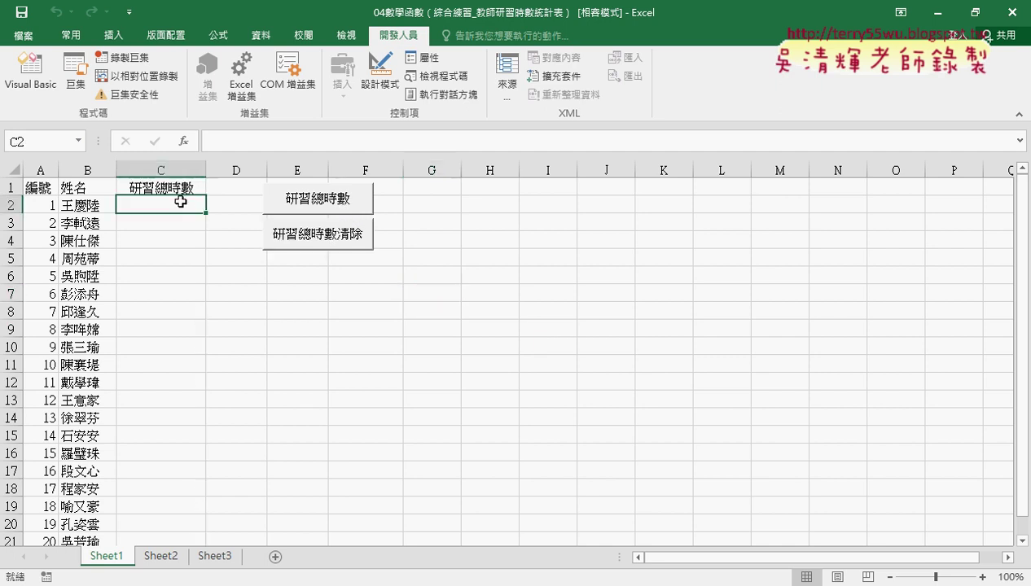
click(329, 209)
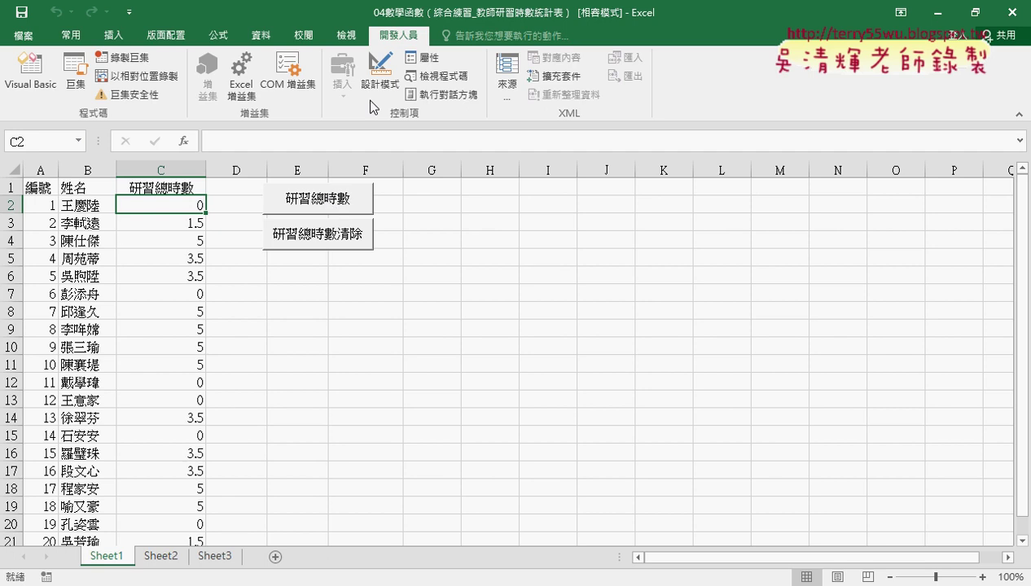
Step: Unprotect Sheet1 with its password and select the totals in C2:C21
click(274, 39)
click(303, 36)
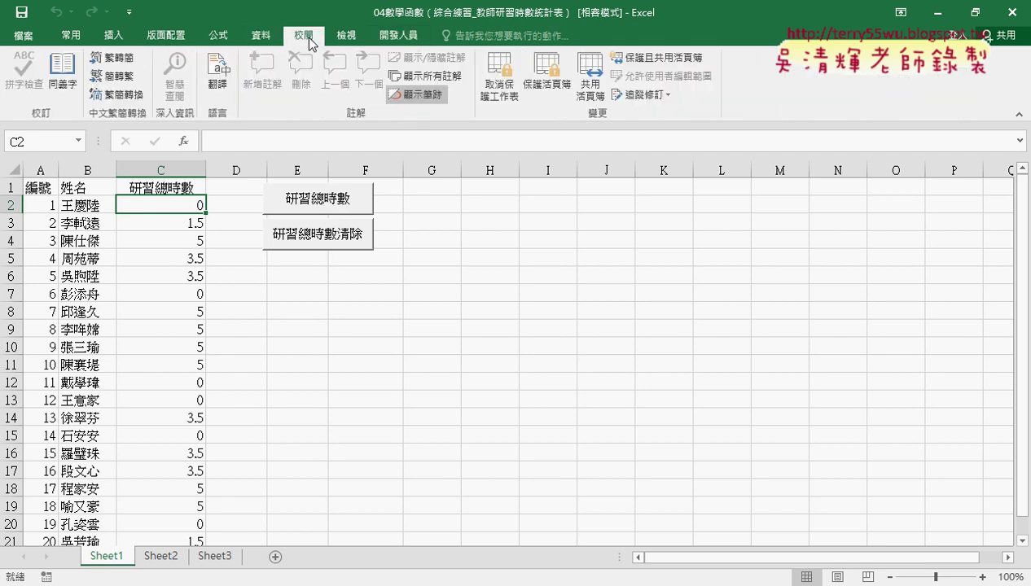
click(498, 99)
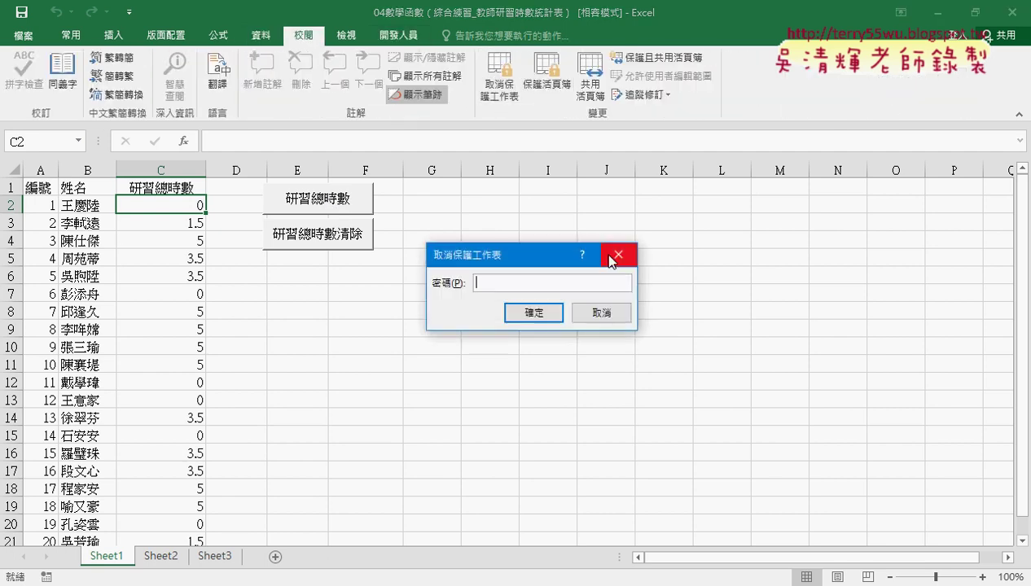
key(Return)
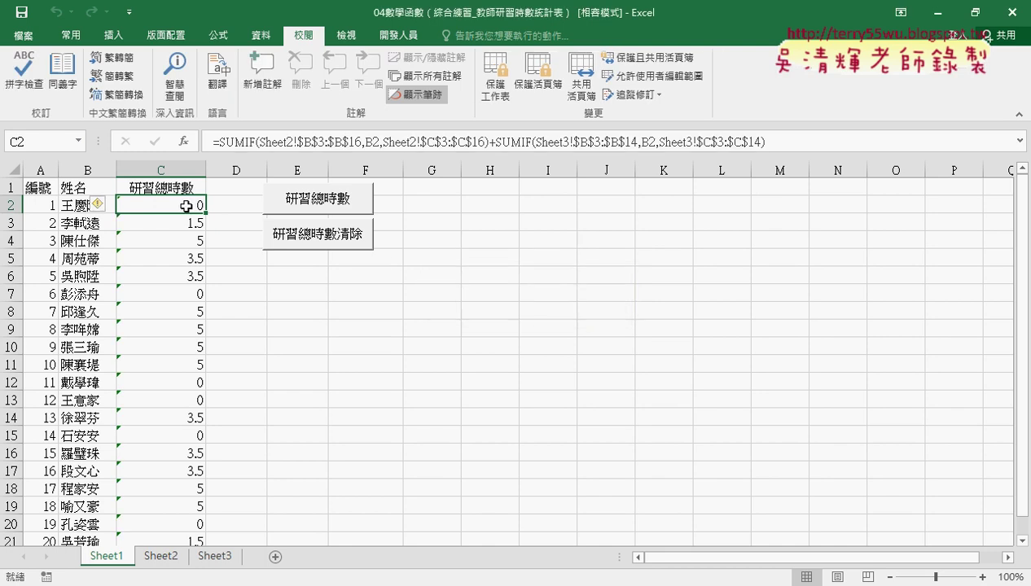
key(ctrl+shift+Down)
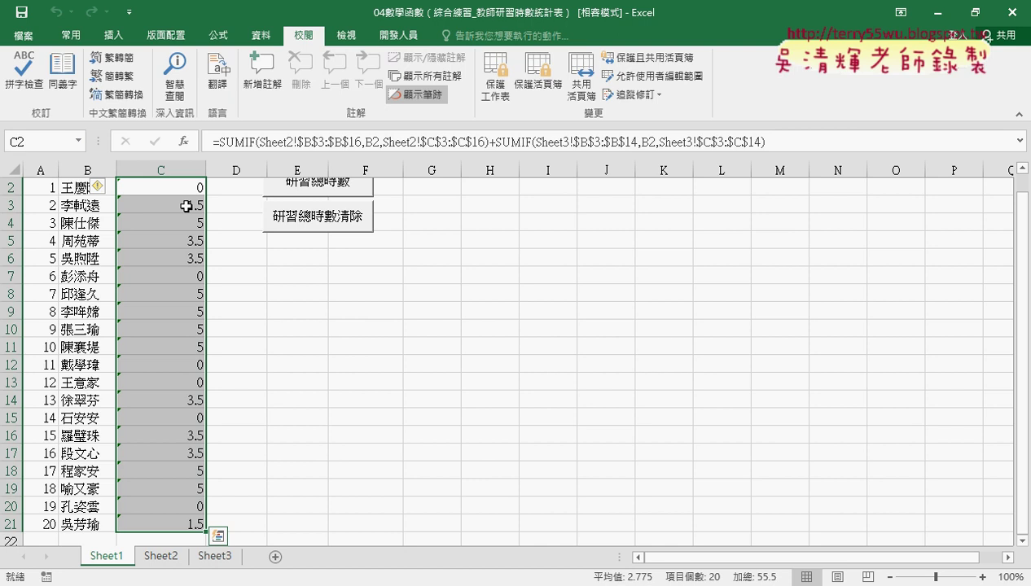
Step: Set C2:C21's Format Cells protection so both Locked and Hidden are unchecked
right_click(186, 206)
click(253, 461)
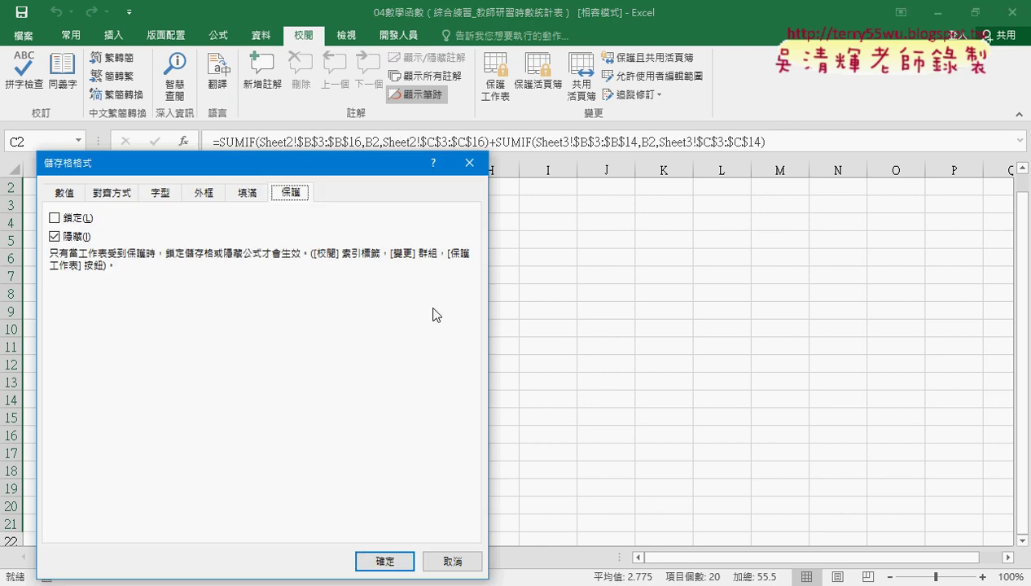
drag(291, 163, 587, 119)
click(359, 178)
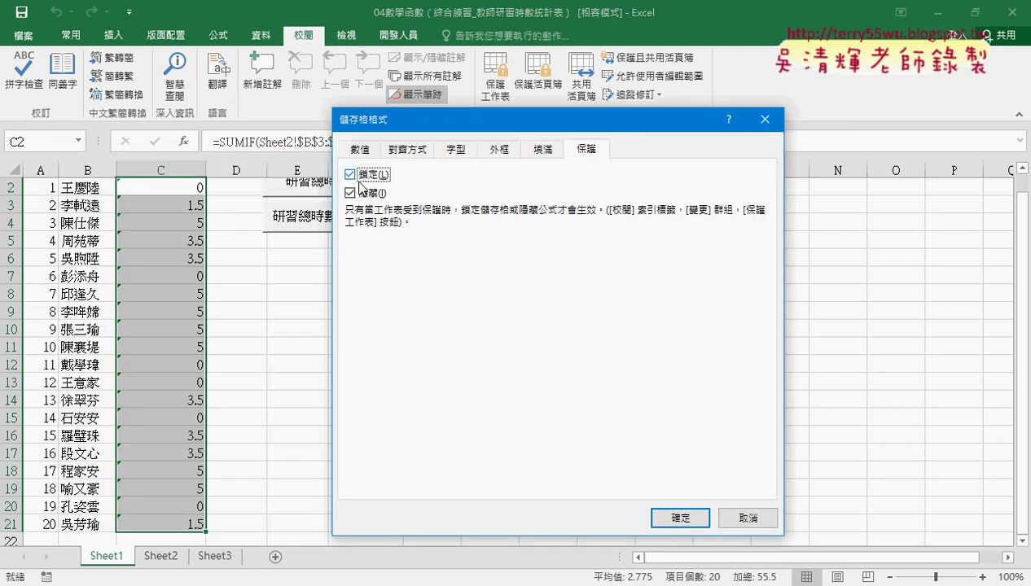
click(352, 175)
click(351, 194)
click(348, 176)
click(350, 193)
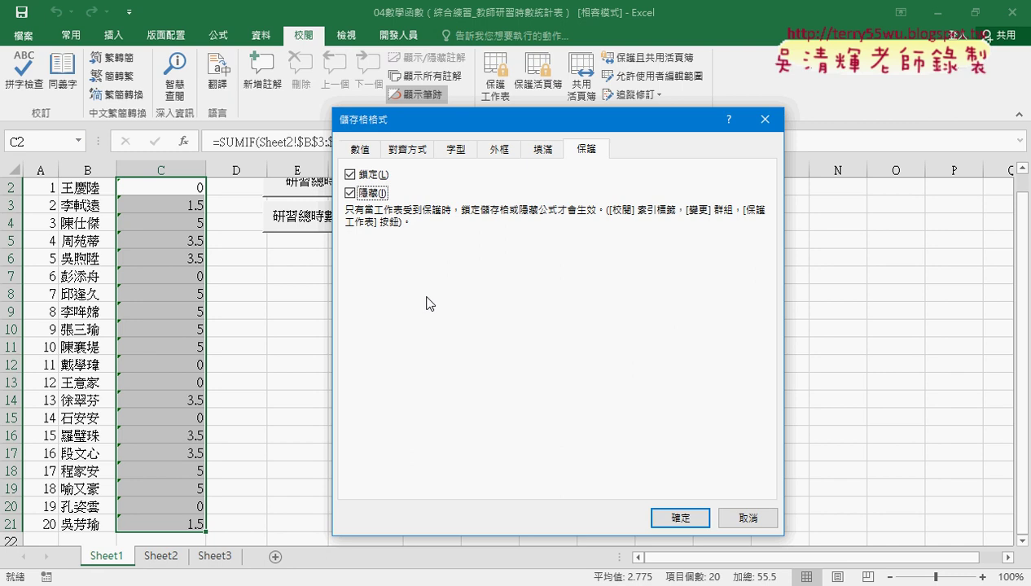
click(351, 174)
click(350, 193)
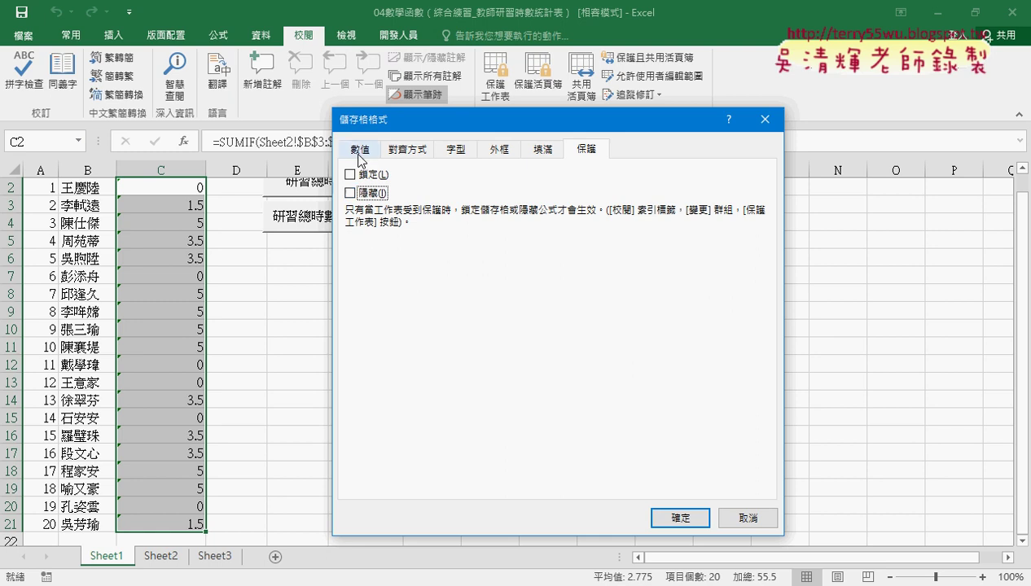
click(689, 521)
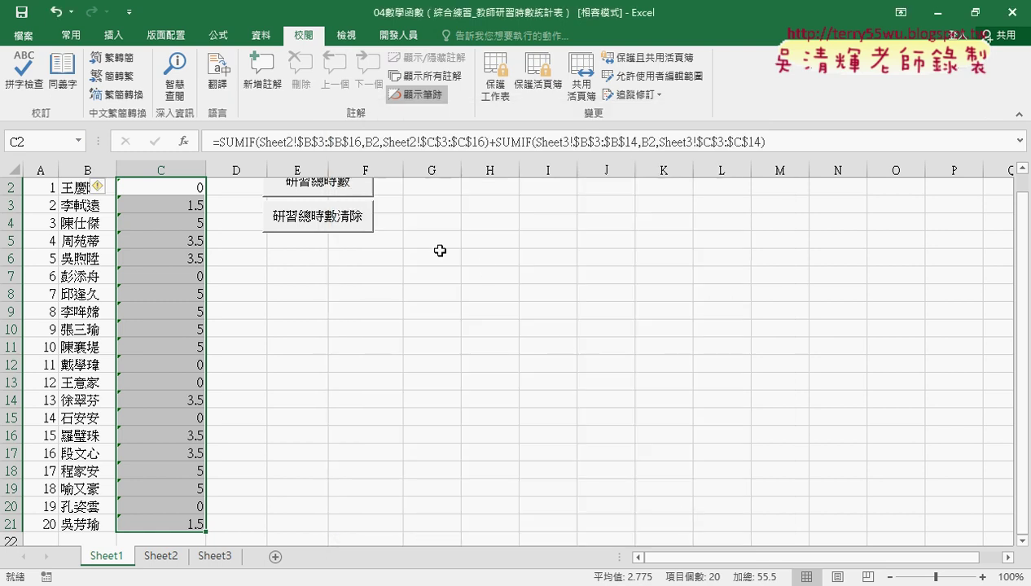
right_click(172, 247)
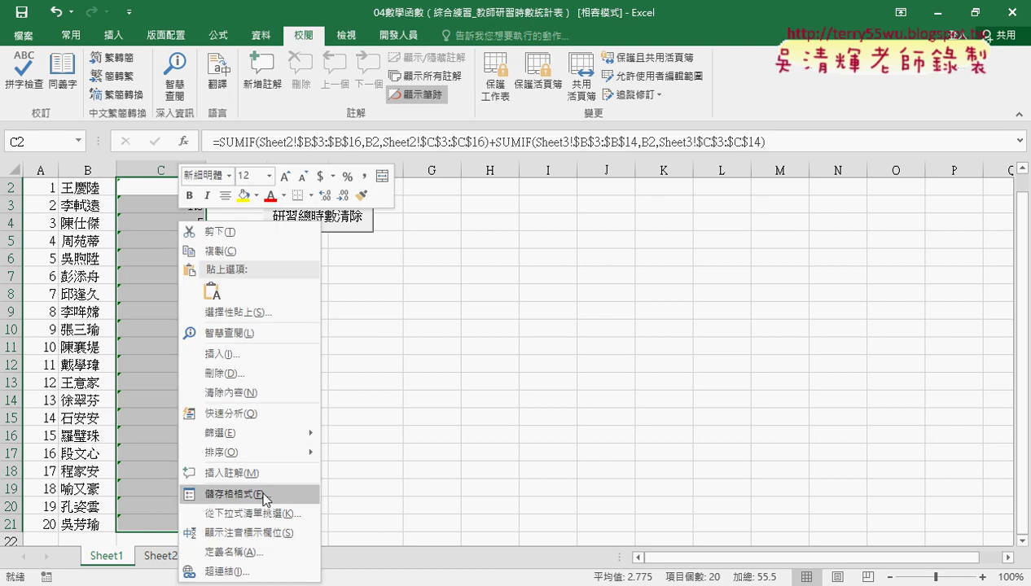
click(266, 498)
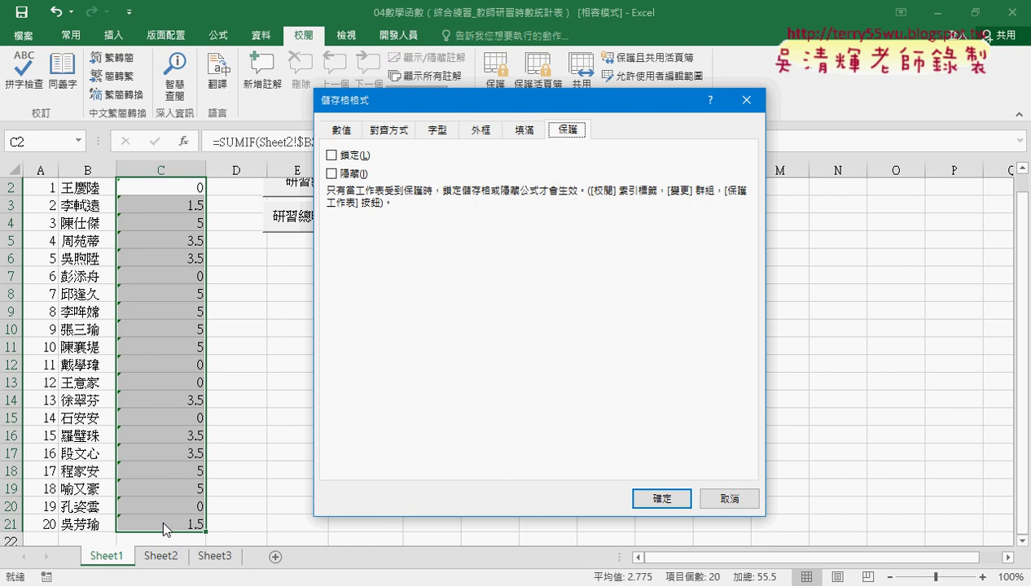
click(332, 155)
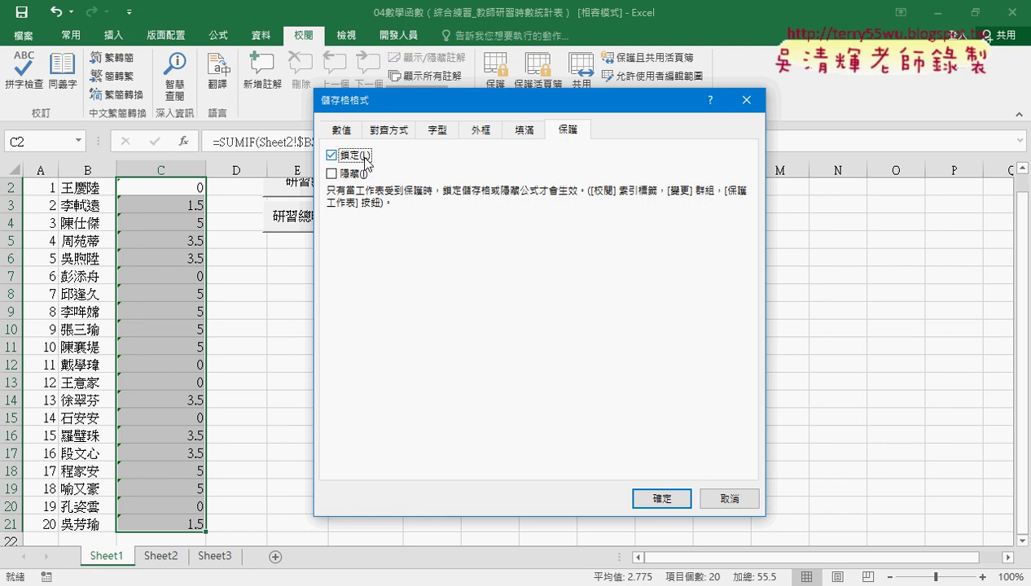
click(365, 158)
click(359, 176)
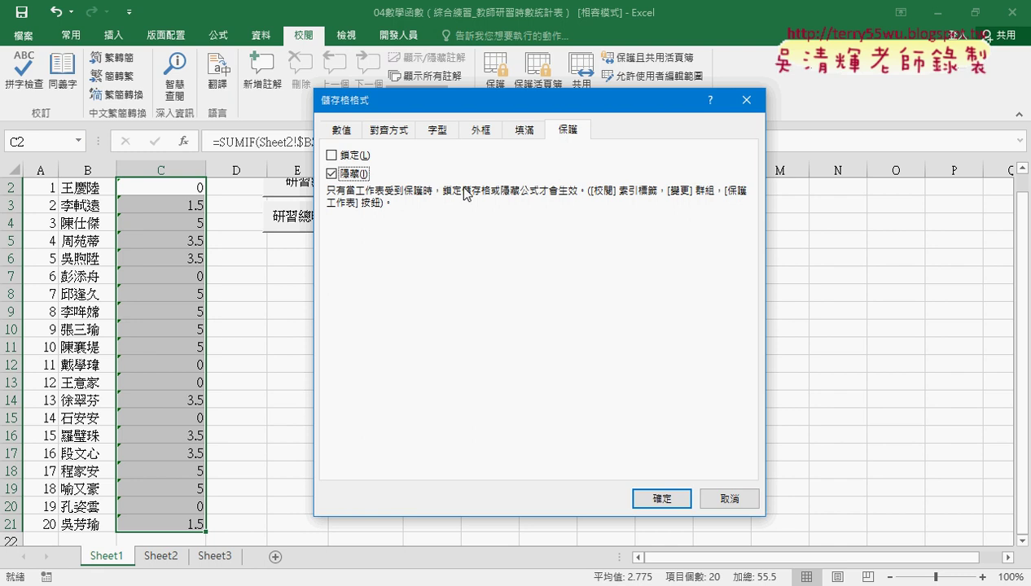
click(331, 174)
click(666, 499)
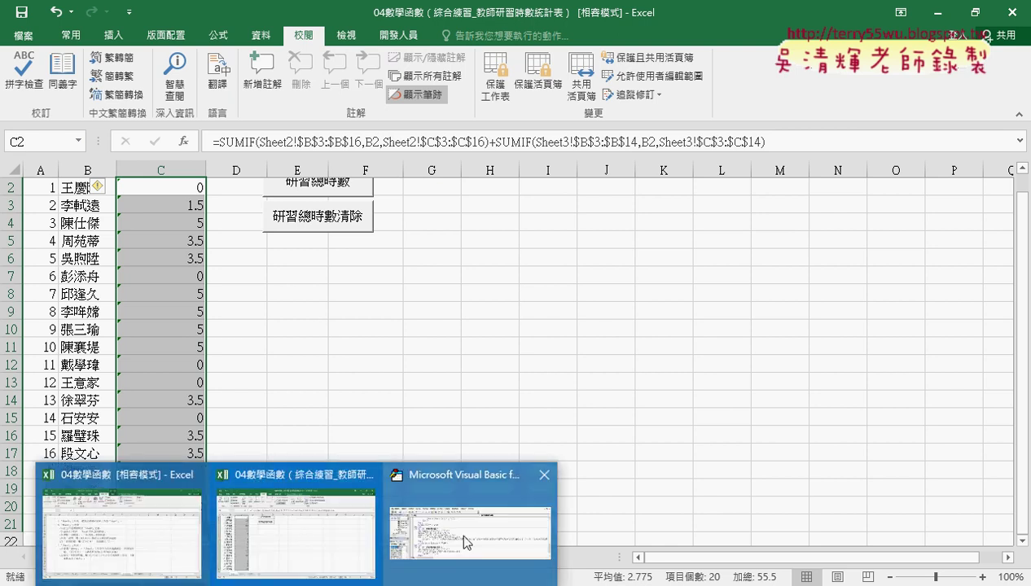
Step: In the 研習總時數 macro, add blank lines after the Unprotect and FormulaHidden lines
click(458, 530)
drag(491, 232, 335, 231)
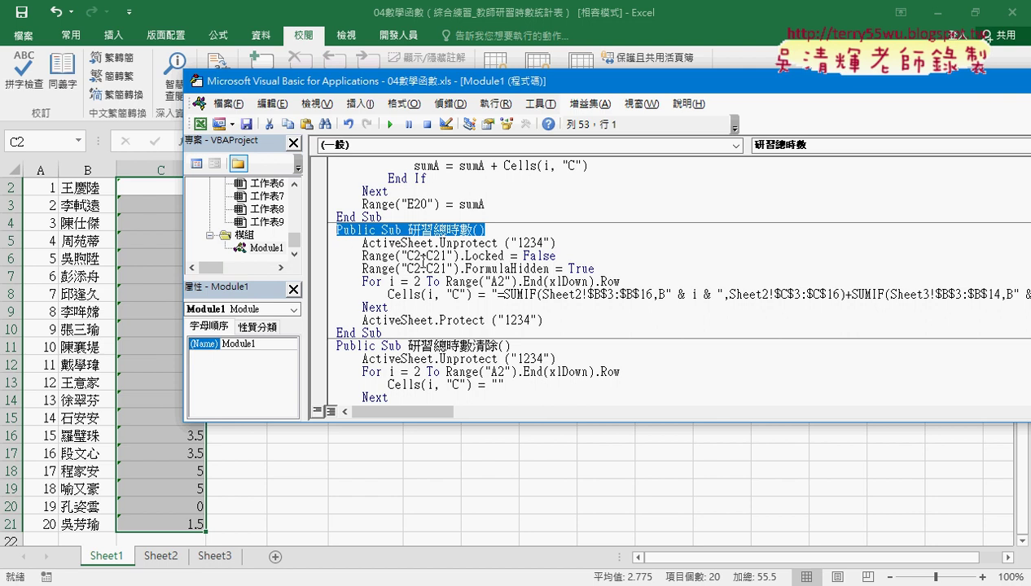
drag(599, 268, 328, 255)
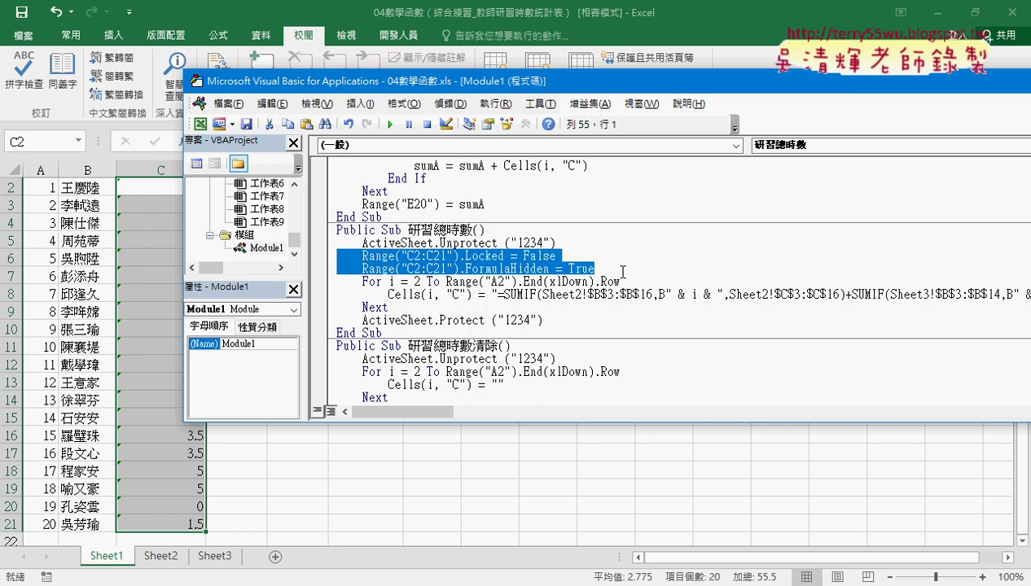
click(578, 243)
key(Return)
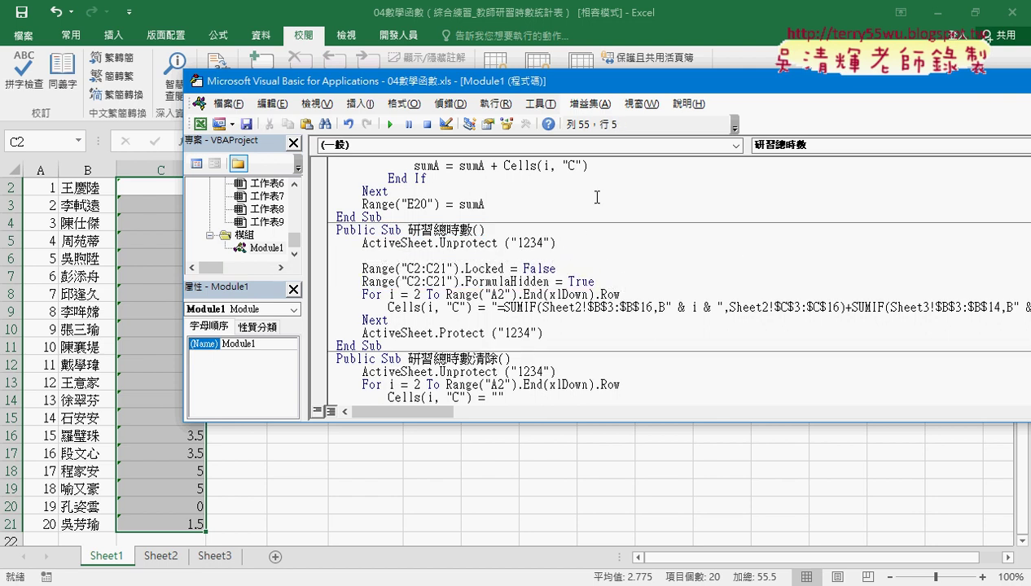
click(609, 281)
key(Return)
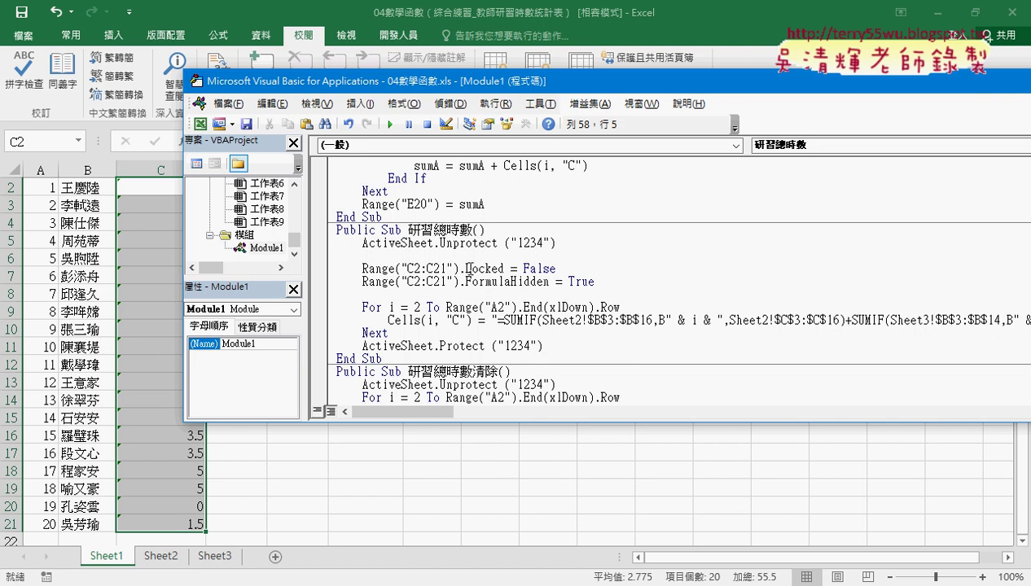
Step: Delete the '.Locked = False' assignment from the Range("C2:C21") line
drag(560, 269, 524, 269)
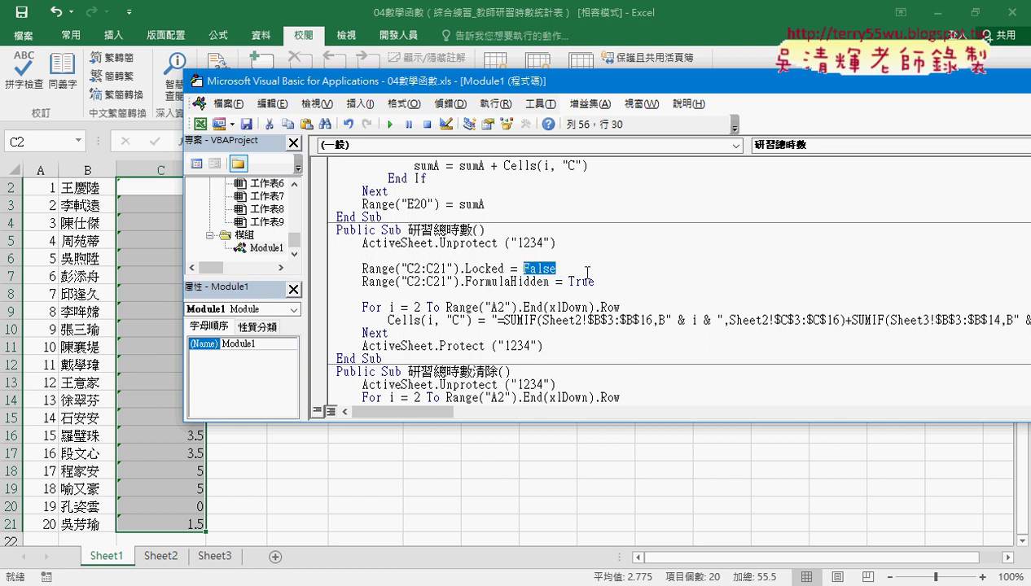
key(BackSpace)
key(BackSpace)
key(BackSpace)
key(BackSpace)
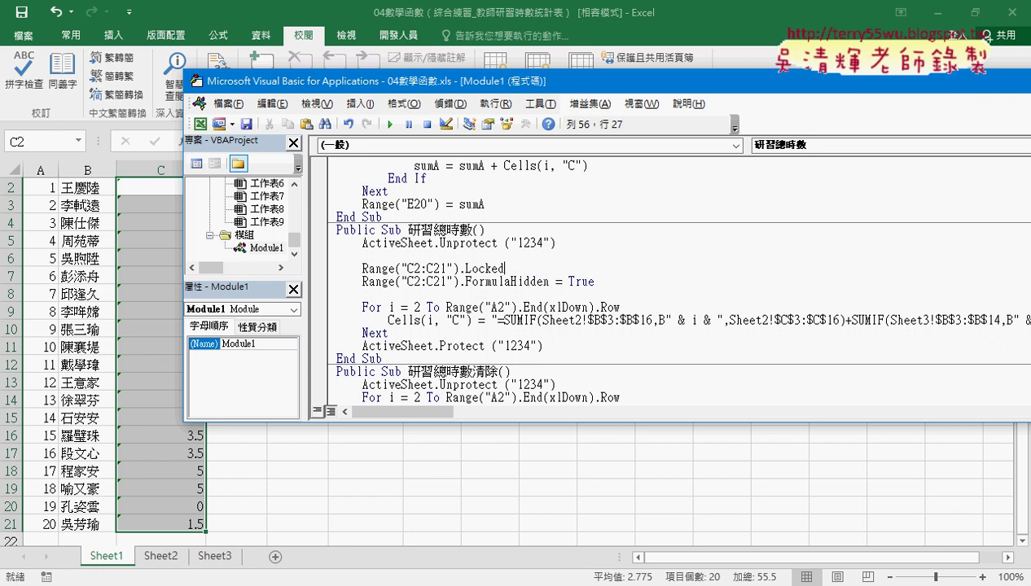
key(BackSpace)
key(BackSpace)
key(BackSpace)
key(BackSpace)
key(BackSpace)
key(BackSpace)
drag(492, 92, 543, 92)
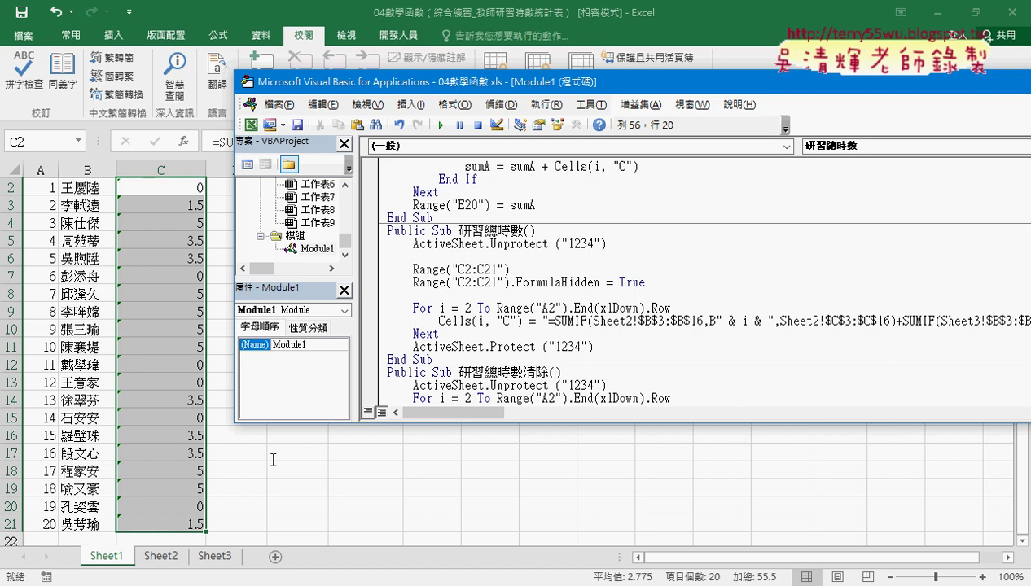
Step: Append .Locked = True to the Range("C2:C21") line, choosing Locked from the auto-list
click(523, 269)
drag(502, 269, 484, 268)
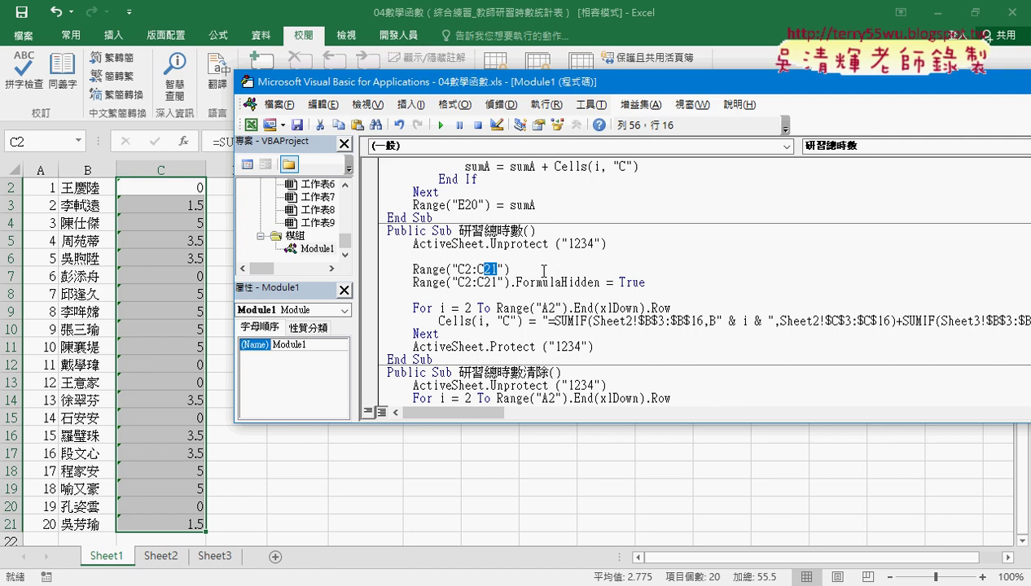
click(544, 271)
text(.)
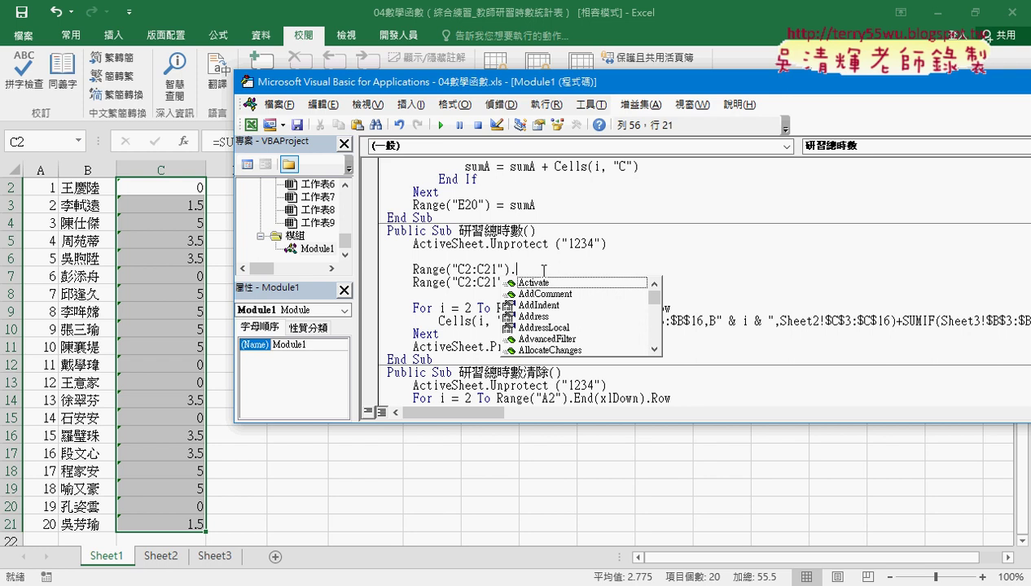
text(l)
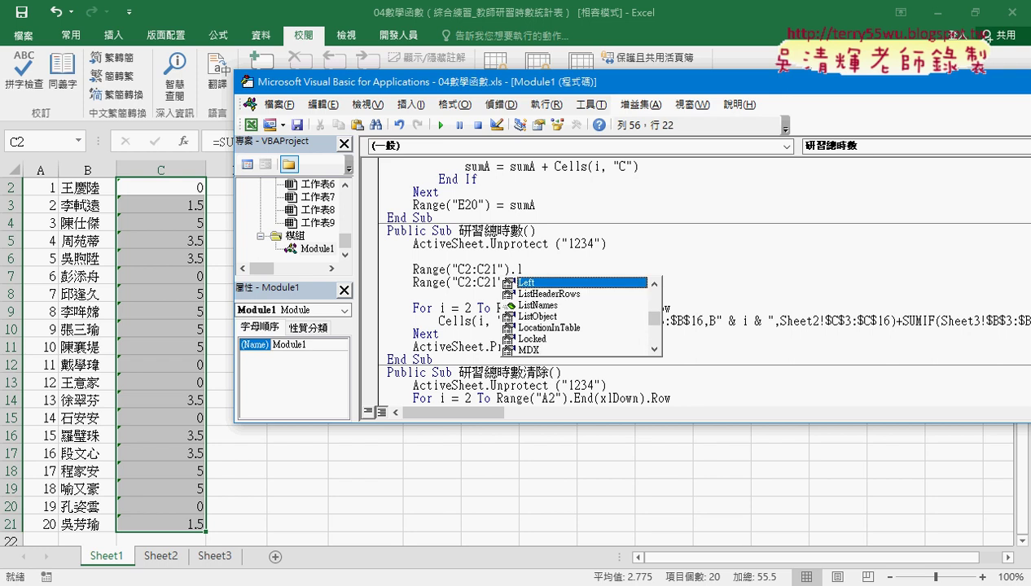
key(Down)
key(Down)
key(Down)
key(Down)
key(Down)
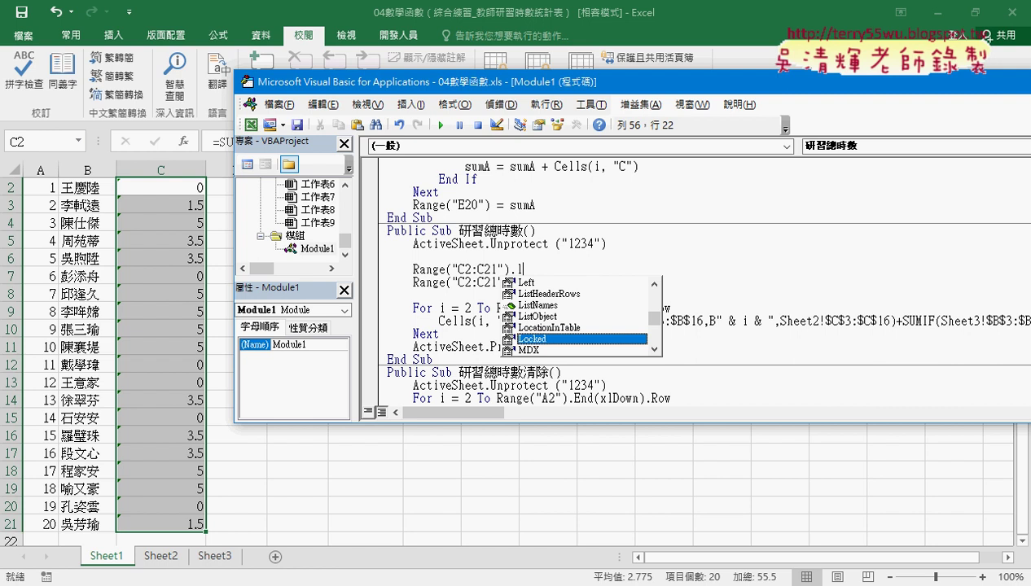
double_click(556, 338)
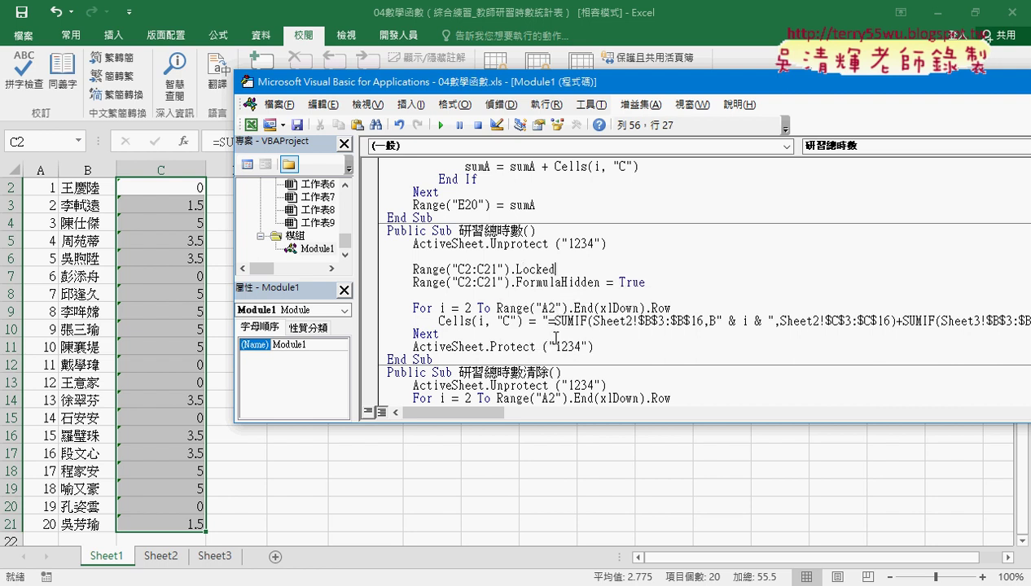
text(=)
text(tru)
text(e)
Step: Replace the old FormulaHidden text with .FormulaHidden = True on the second Range("C2:C21") line
drag(646, 282, 512, 284)
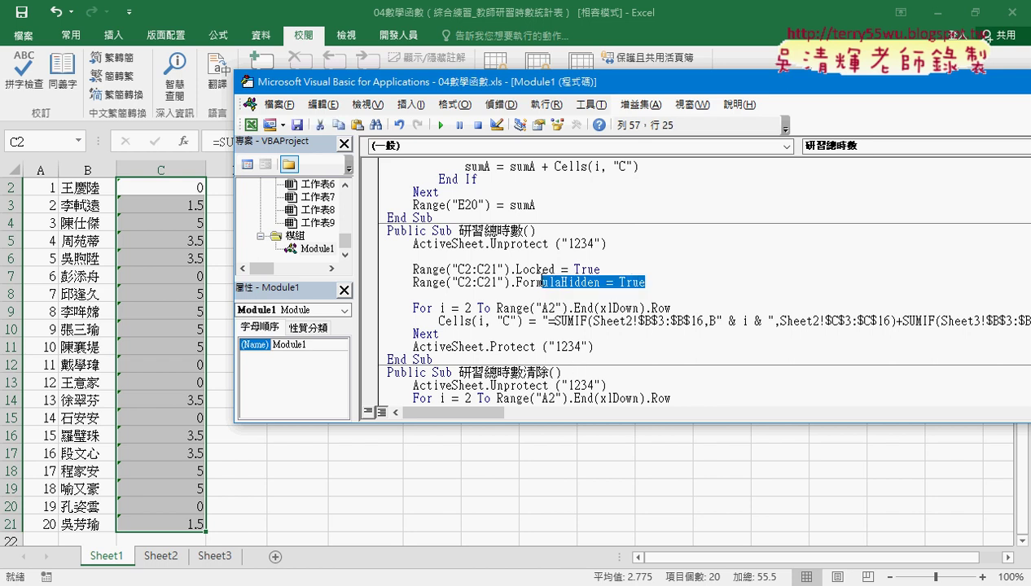
text(.)
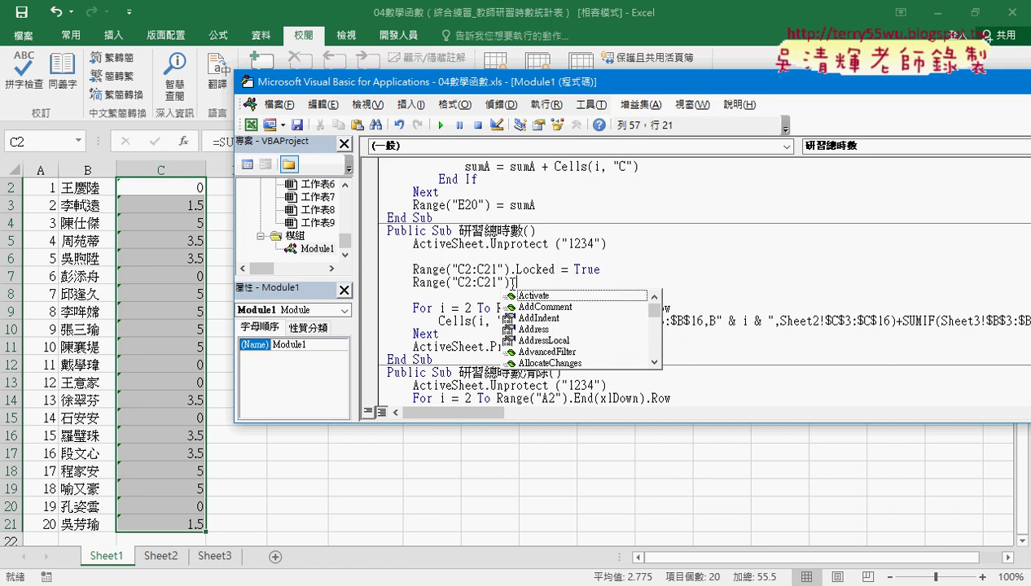
text(f)
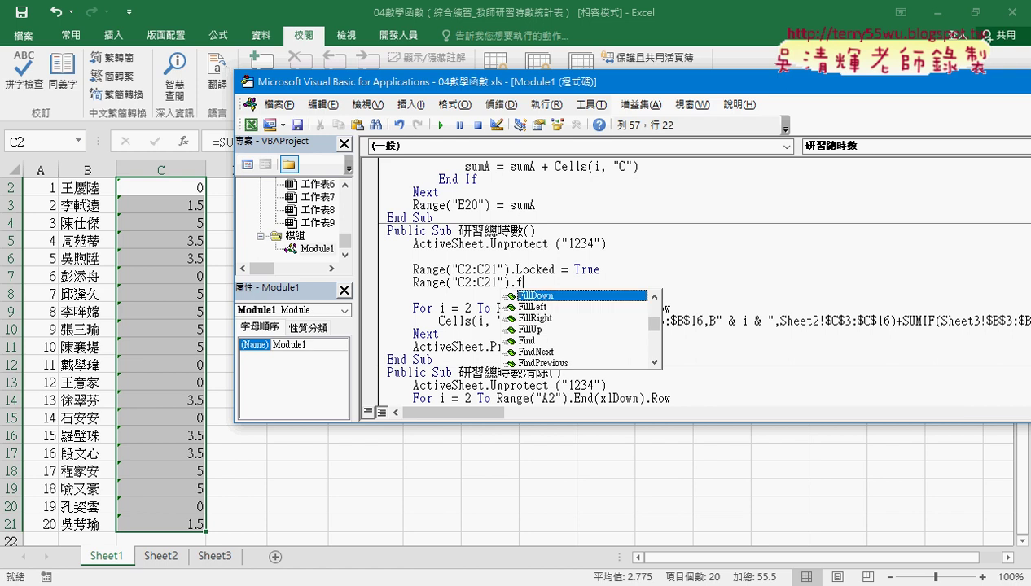
text(o)
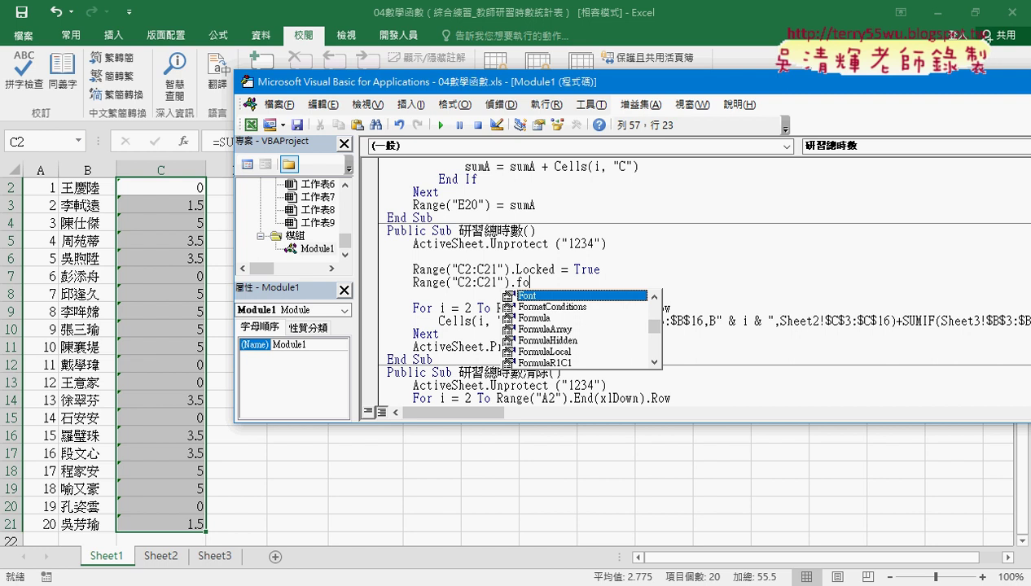
key(Down)
key(Down)
key(Down)
key(Down)
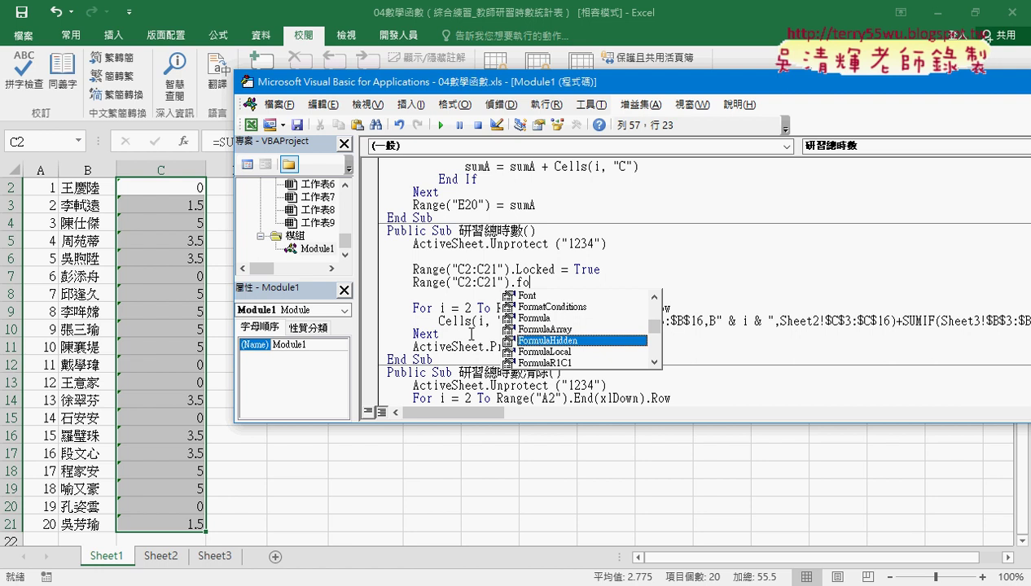
double_click(562, 342)
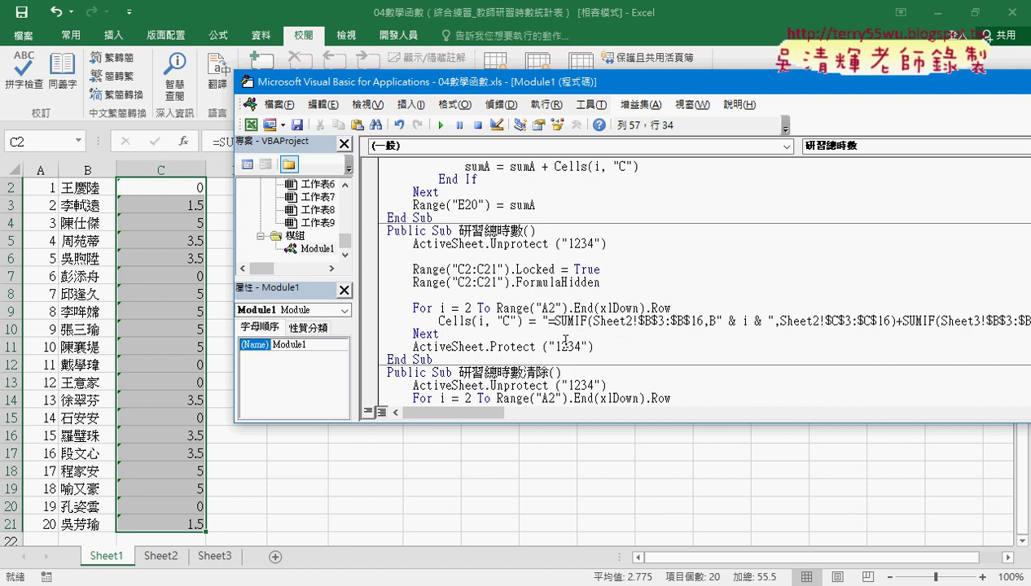
text(=t)
text(rue)
Step: Commit the FormulaHidden line and highlight the Range, Locked, FormulaHidden and Protect statements
click(530, 269)
drag(509, 269, 413, 269)
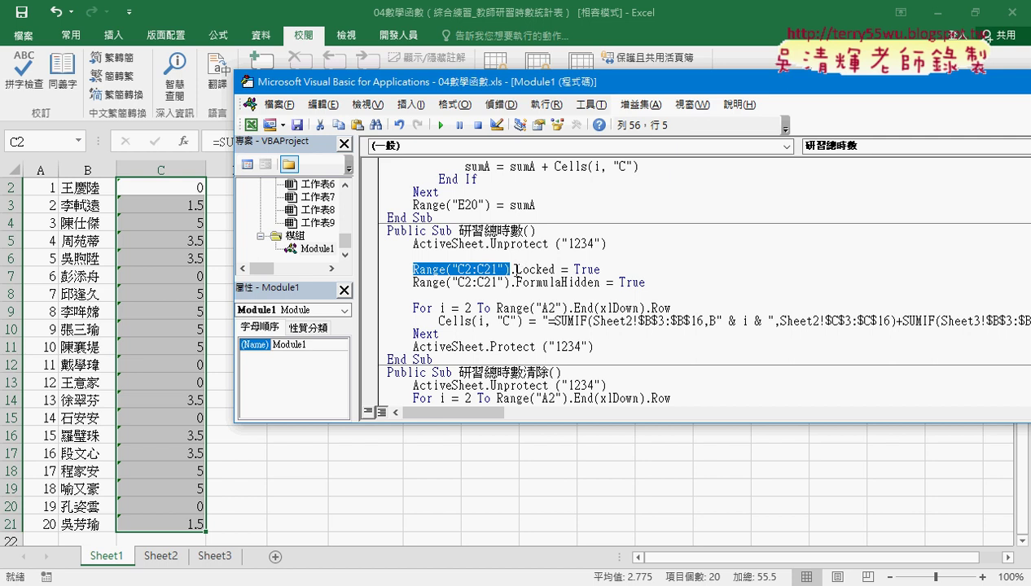
drag(516, 269, 602, 269)
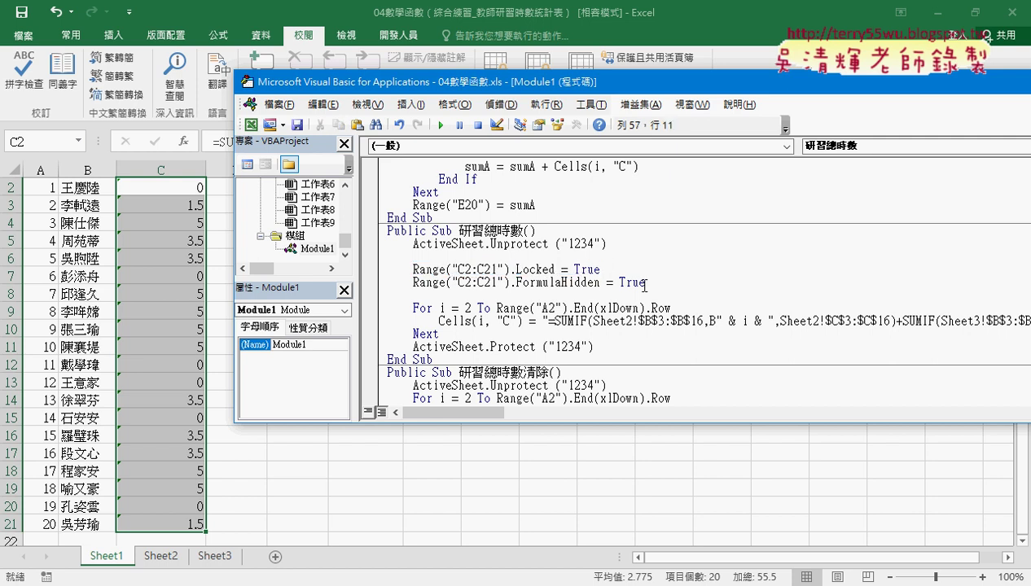
drag(645, 282, 517, 282)
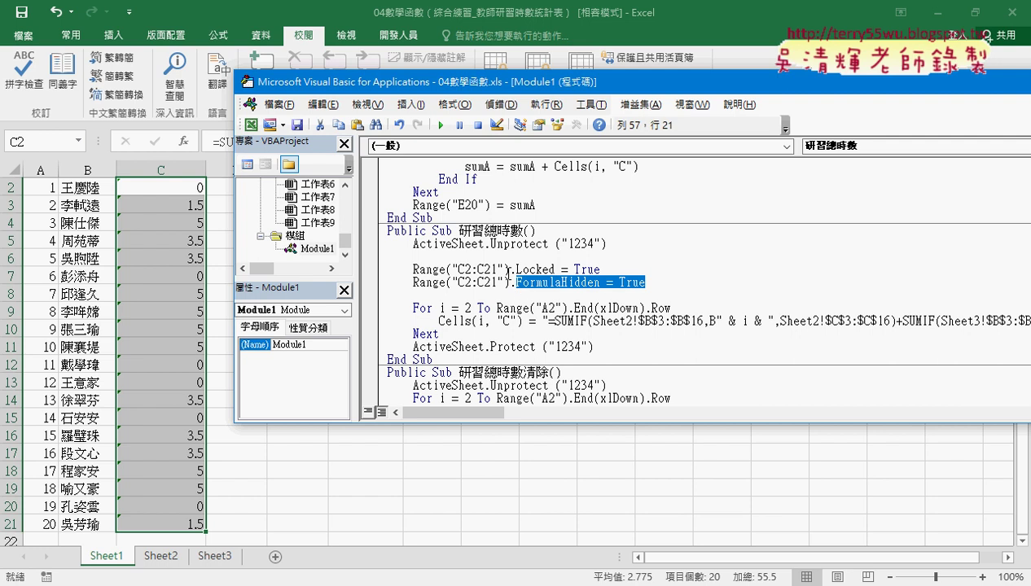
drag(645, 281, 413, 269)
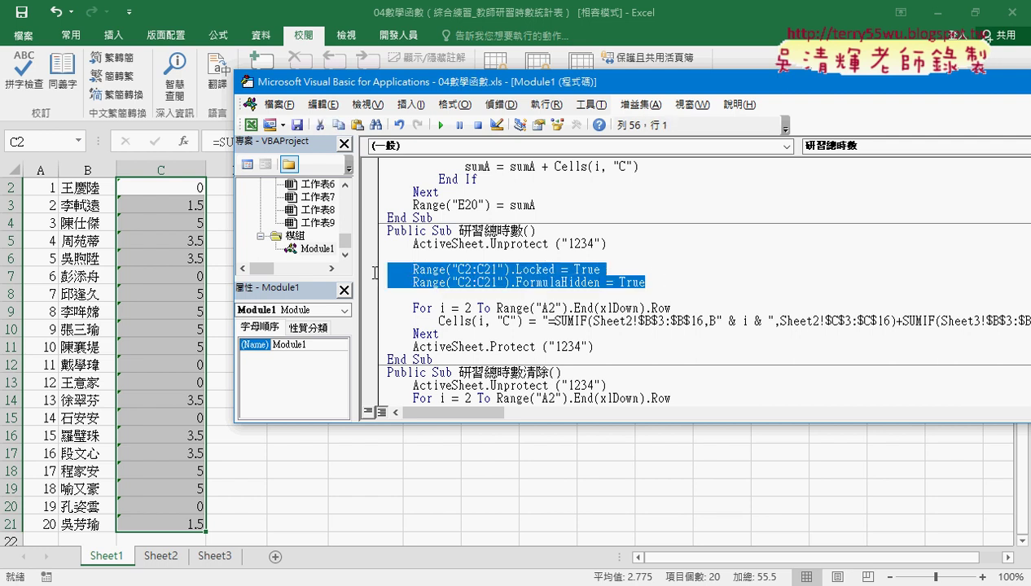
drag(594, 347, 387, 353)
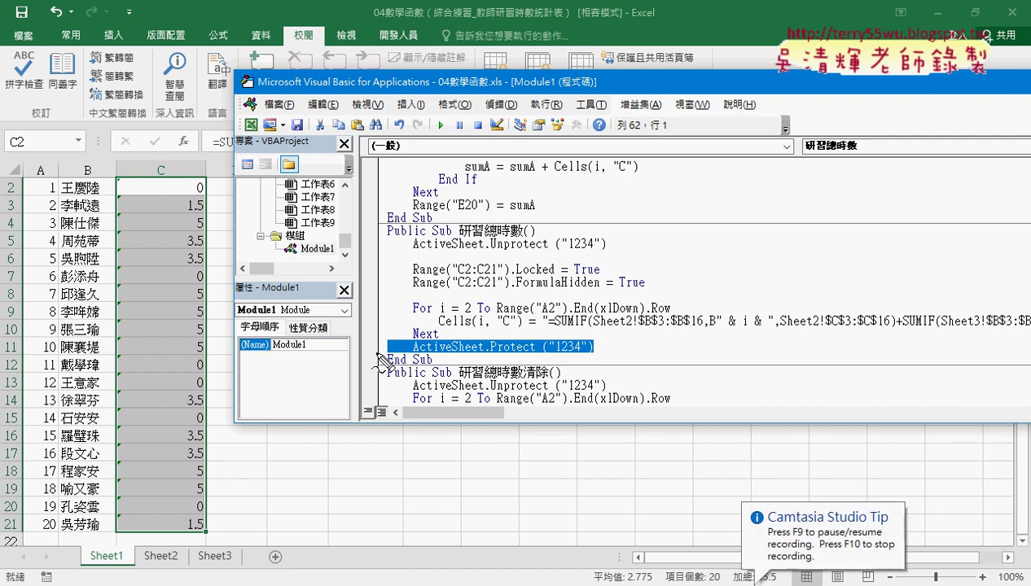
mouse_move(511, 294)
mouse_down()
mouse_move(408, 297)
mouse_move(397, 351)
mouse_move(590, 360)
mouse_up()
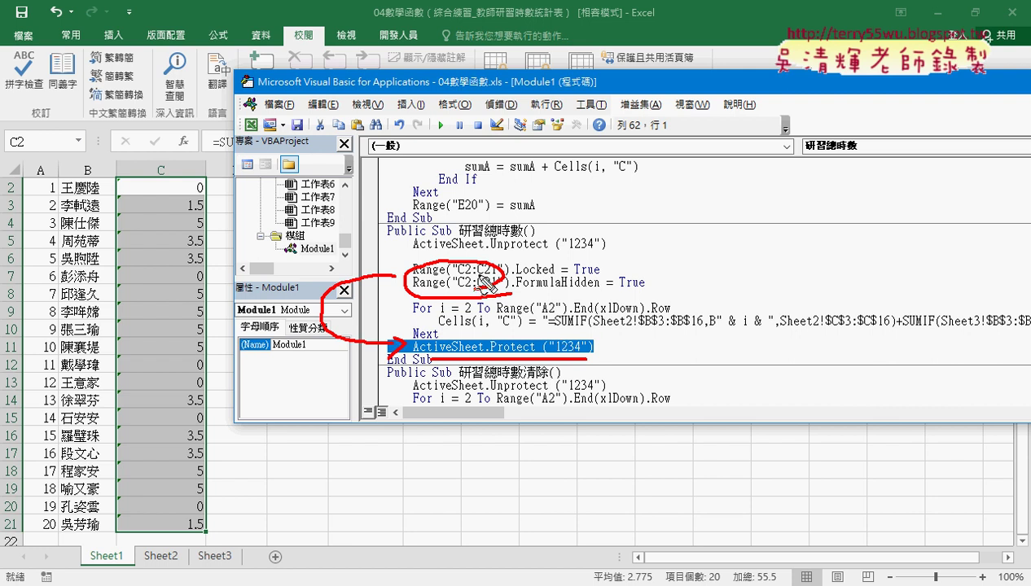
mouse_move(512, 286)
mouse_down()
mouse_move(550, 267)
mouse_move(582, 289)
mouse_up()
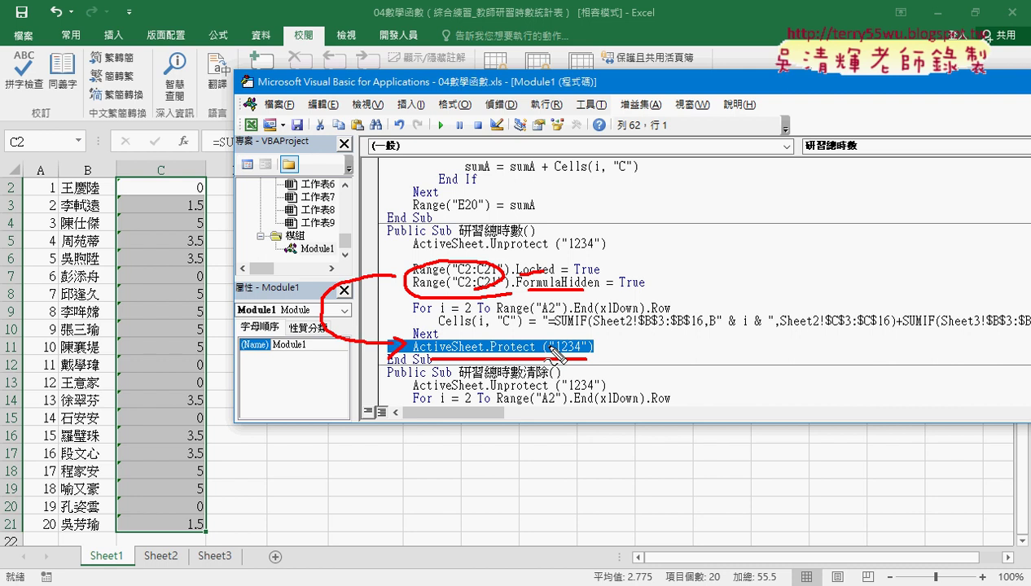
key(Escape)
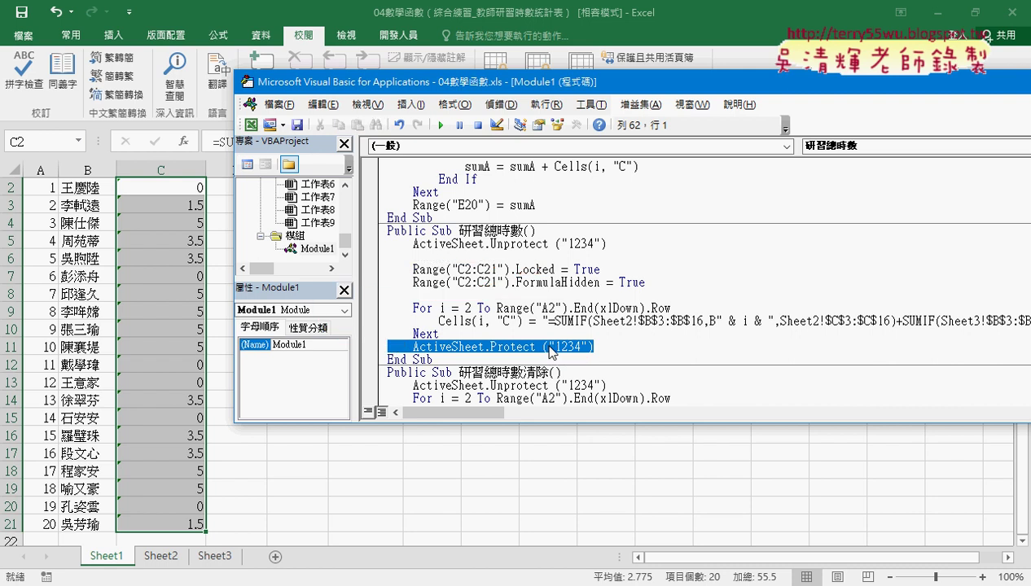
Step: Close the VBA editor and run the 研習總時數清除 and 研習總時數 buttons
double_click(249, 81)
click(478, 346)
scroll(454, 269, up, 1)
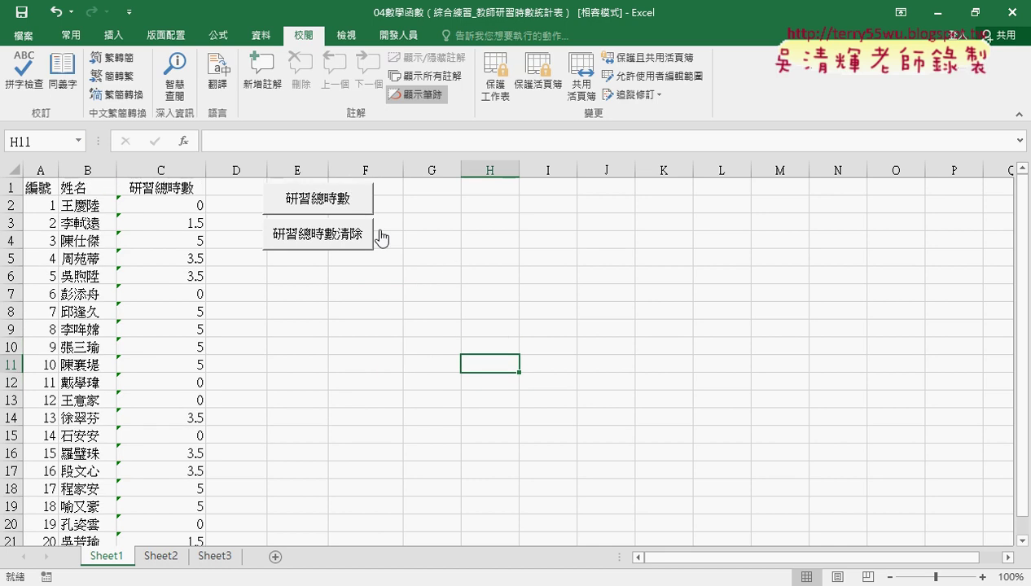
click(346, 201)
click(339, 234)
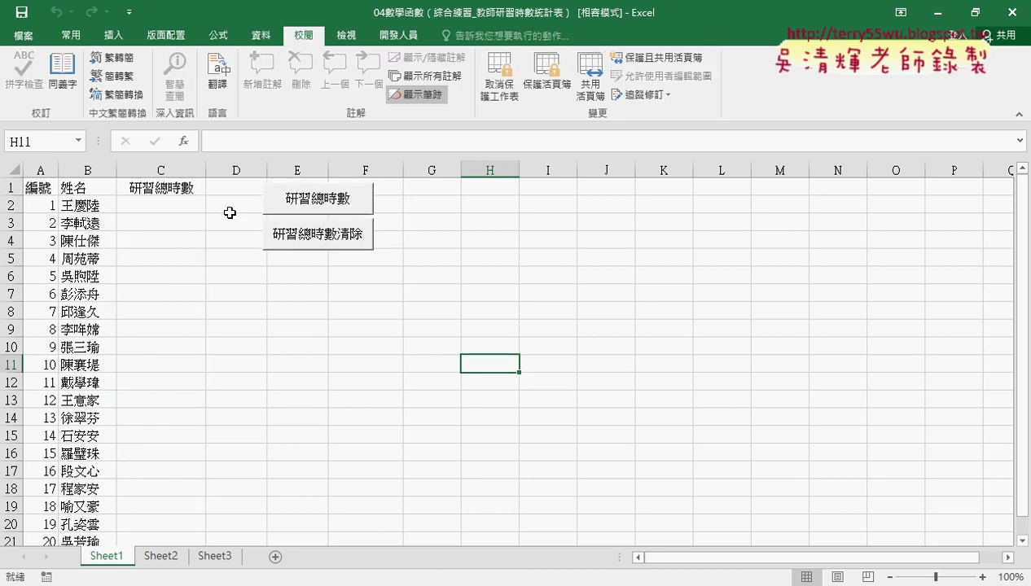
click(193, 204)
Step: Try editing the protected cell C2 and dismiss the warning
click(296, 203)
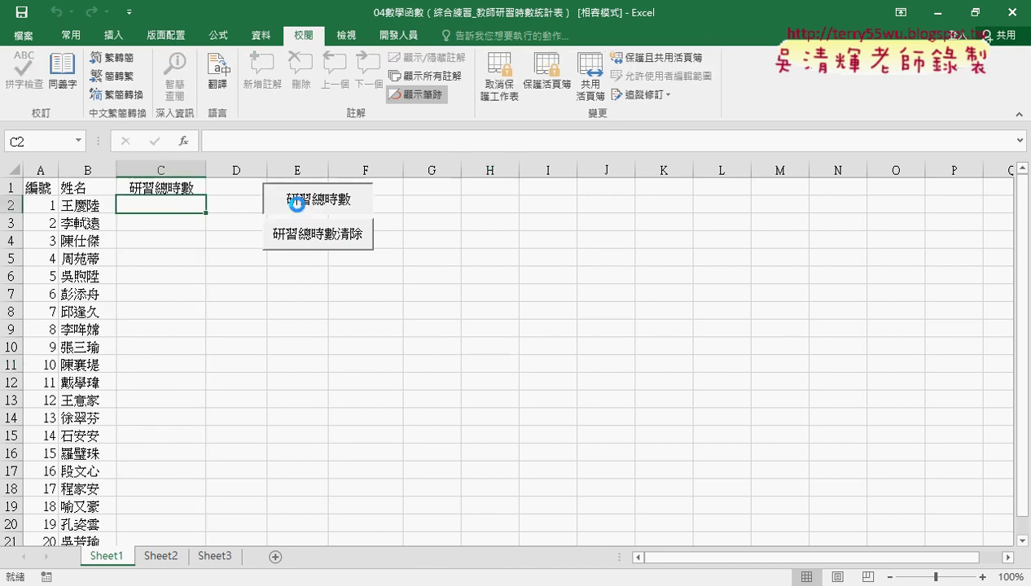
double_click(190, 205)
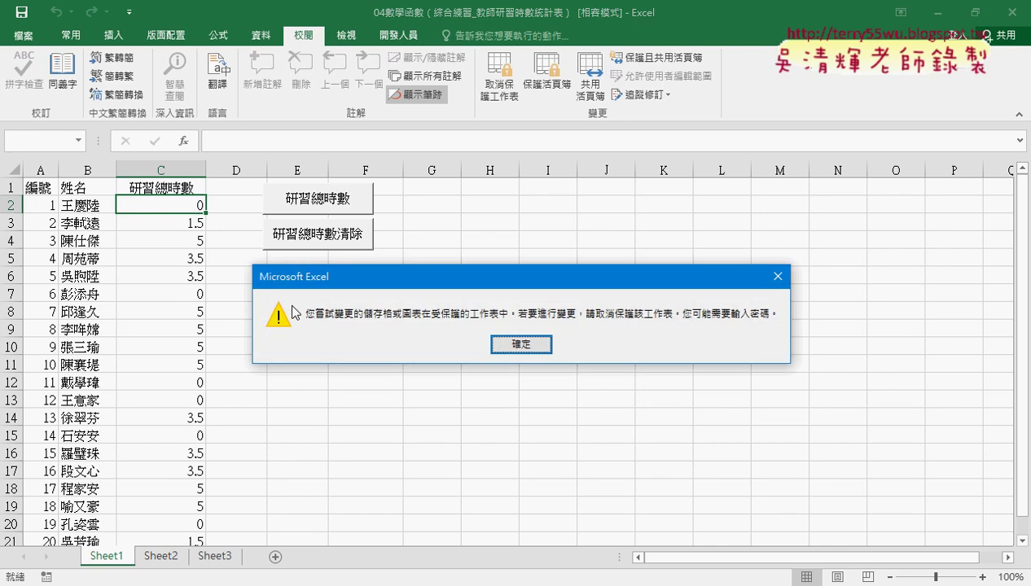
click(460, 343)
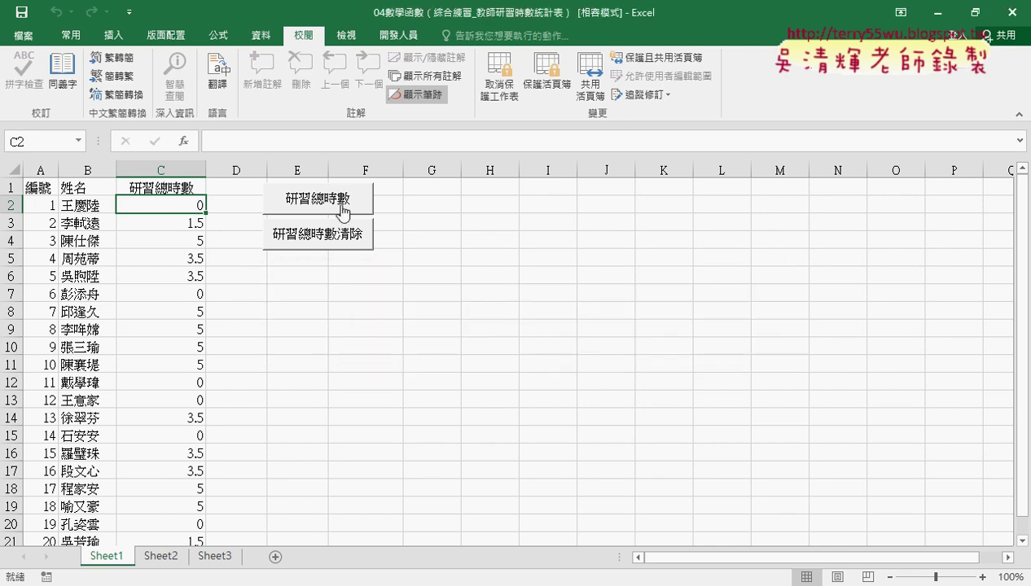
click(399, 35)
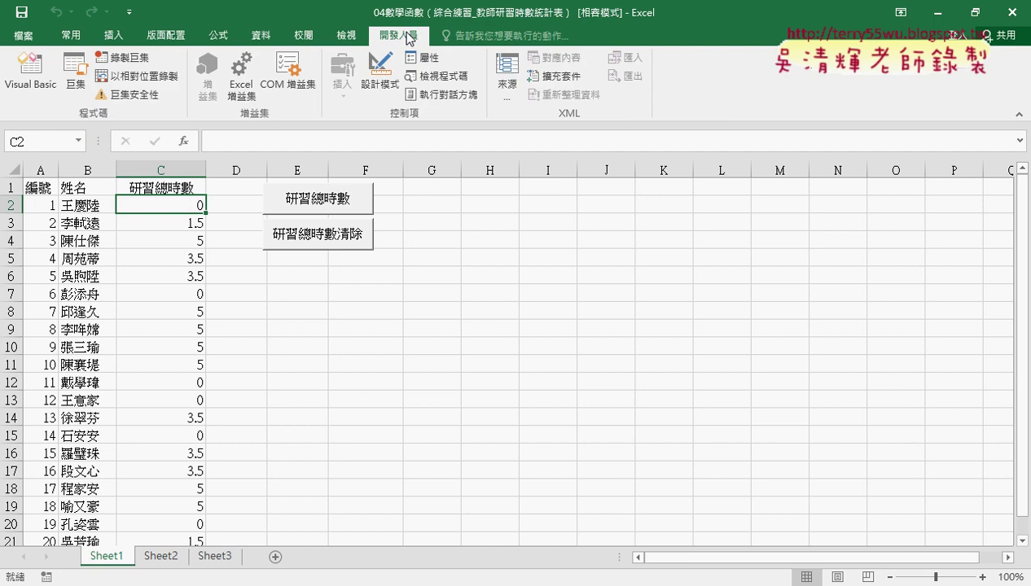
click(39, 71)
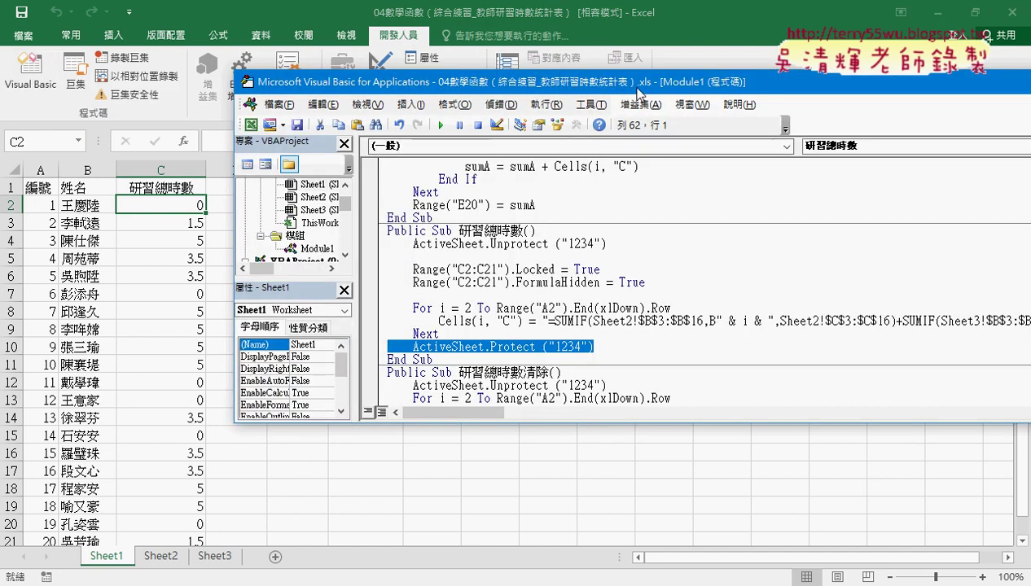
drag(583, 82, 219, 92)
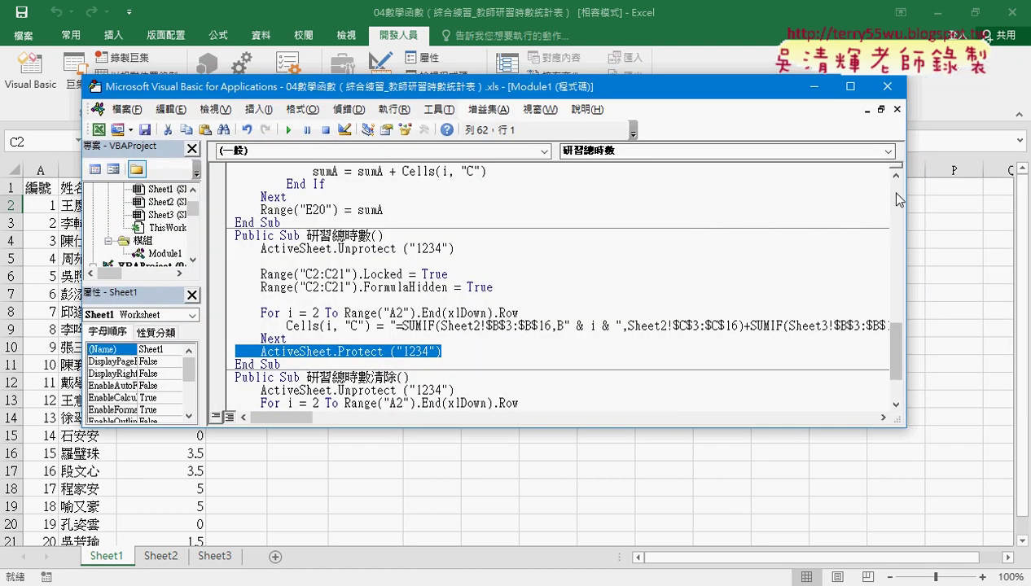
click(821, 153)
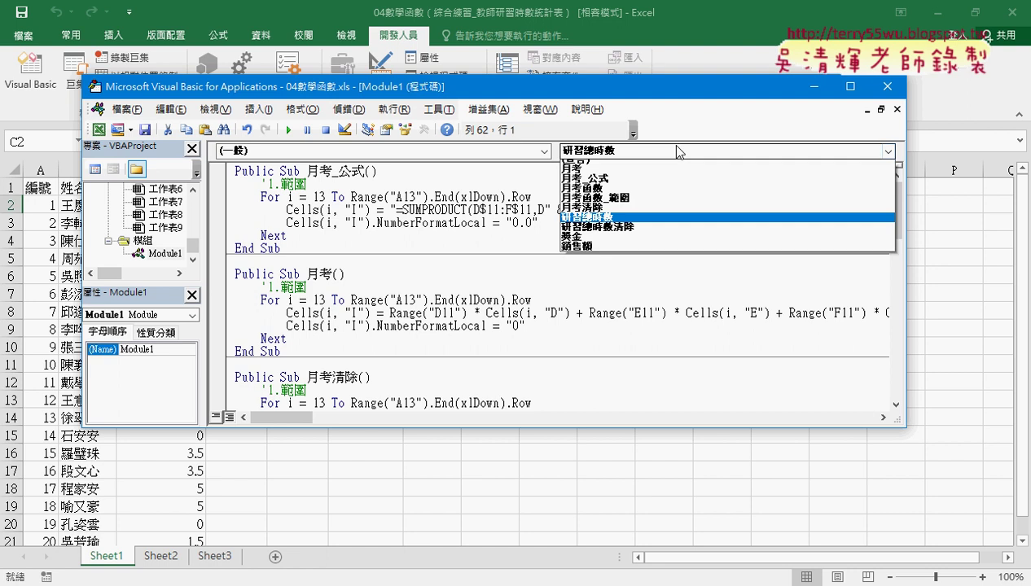
click(611, 222)
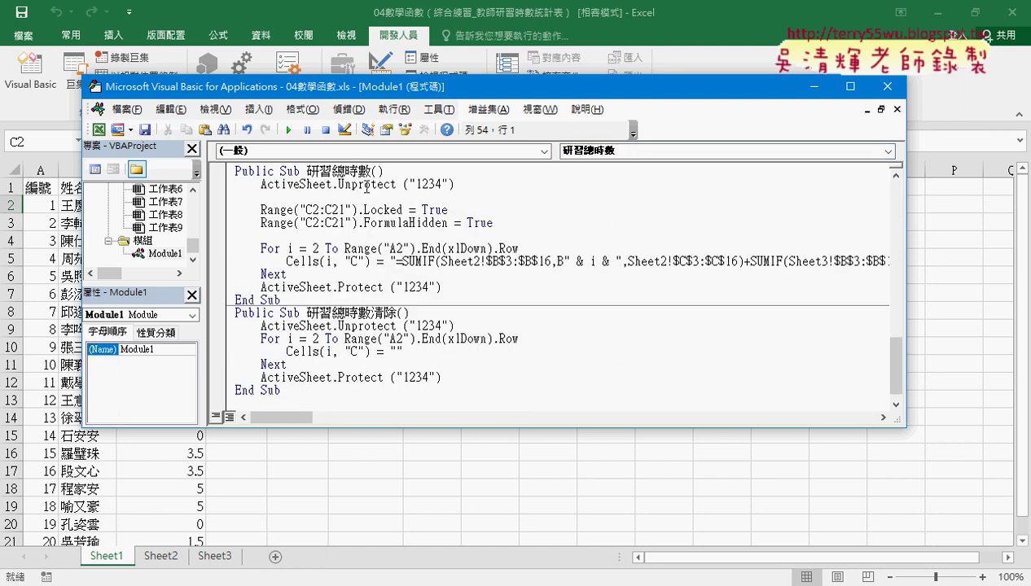
drag(410, 184, 454, 184)
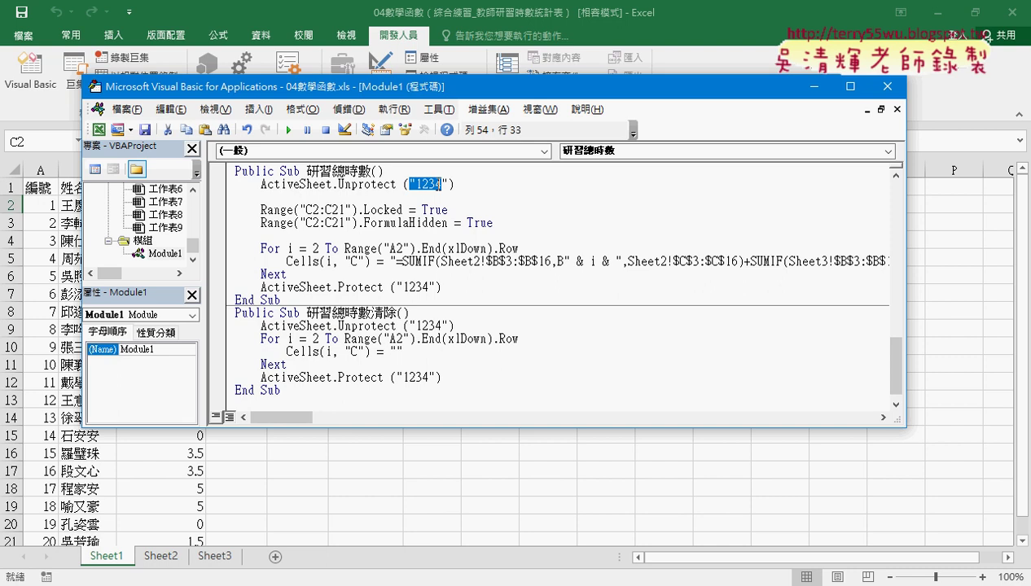
drag(467, 92, 510, 192)
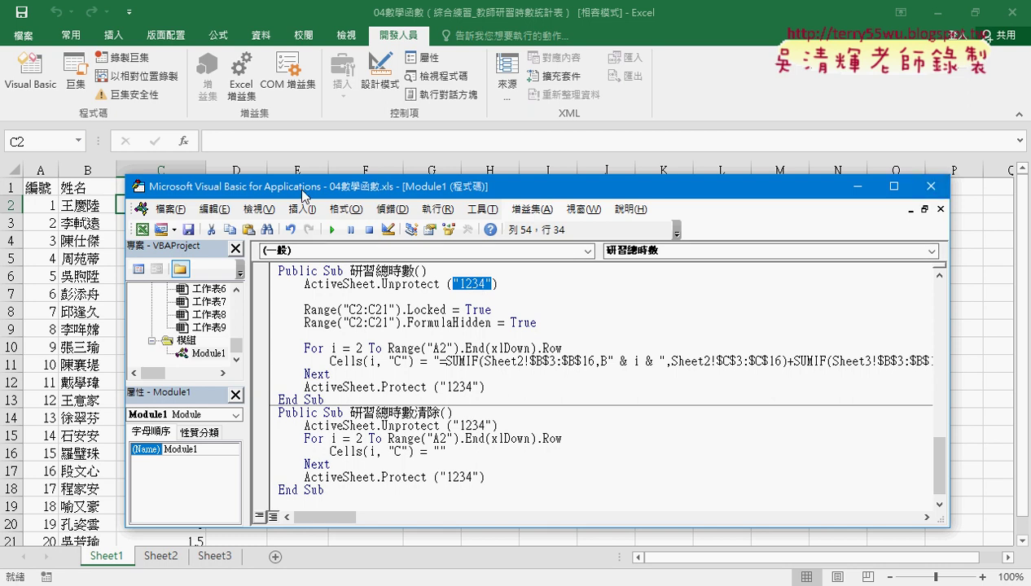
Step: Widen the Project pane and open the 綜合練習 workbook's empty Module1
drag(303, 196, 314, 140)
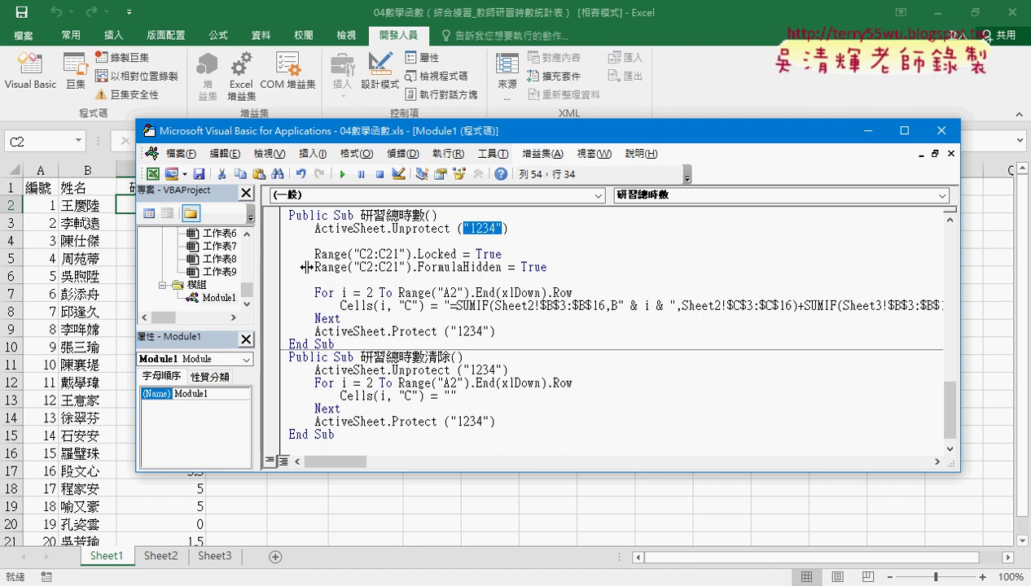
mouse_move(306, 268)
mouse_down()
mouse_move(357, 284)
mouse_move(348, 244)
mouse_up()
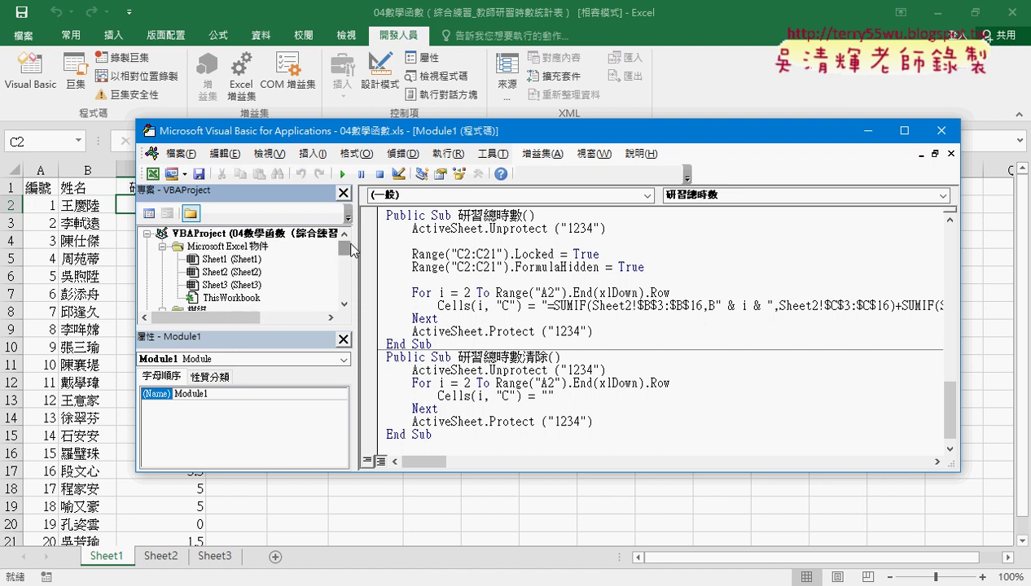
drag(426, 244, 501, 247)
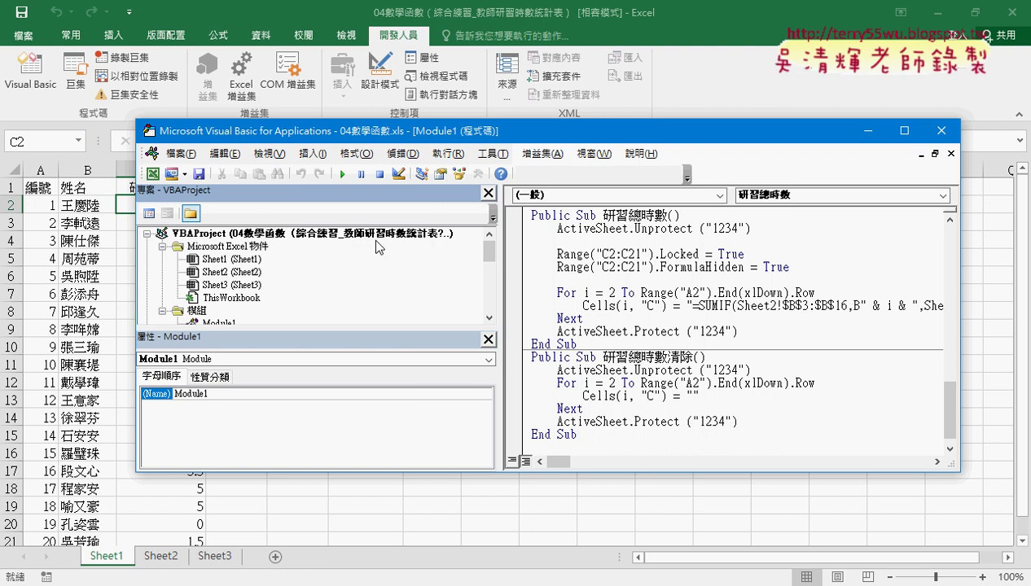
click(372, 236)
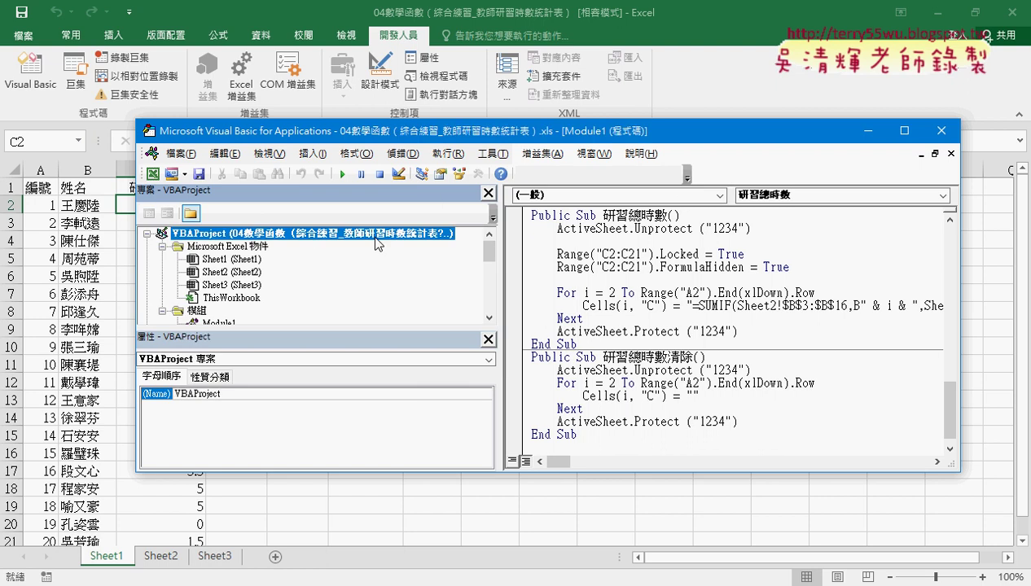
double_click(231, 322)
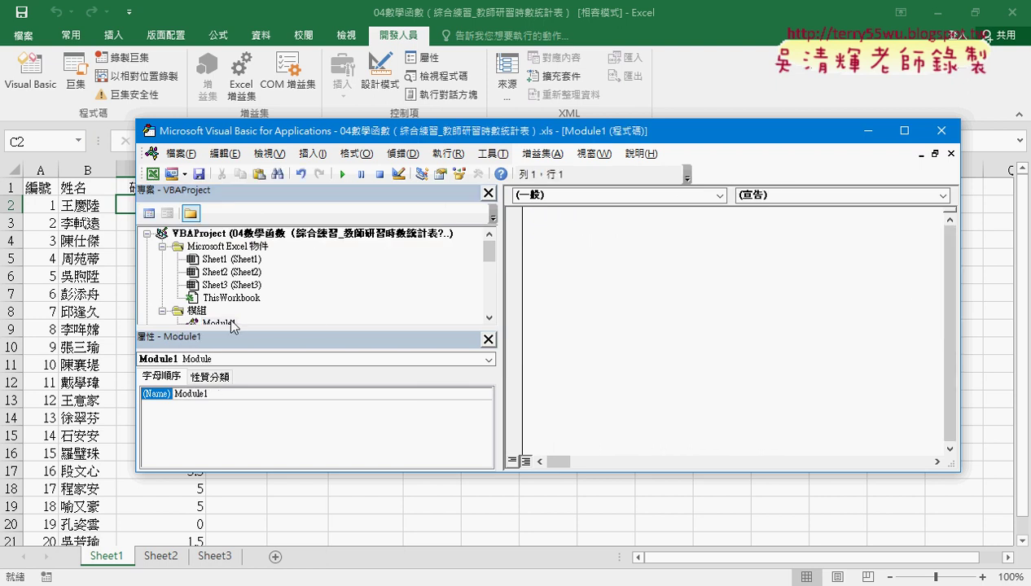
Step: Open 04數學函數.xls Module1 and select both 研習總時數 macros
drag(431, 130, 438, 60)
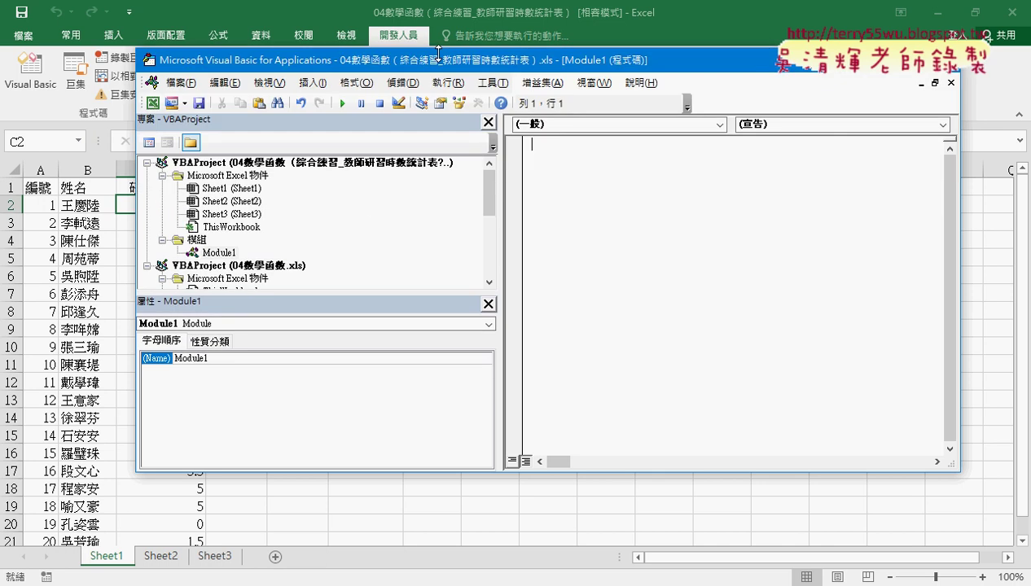
scroll(478, 195, down, 1)
scroll(477, 195, down, 1)
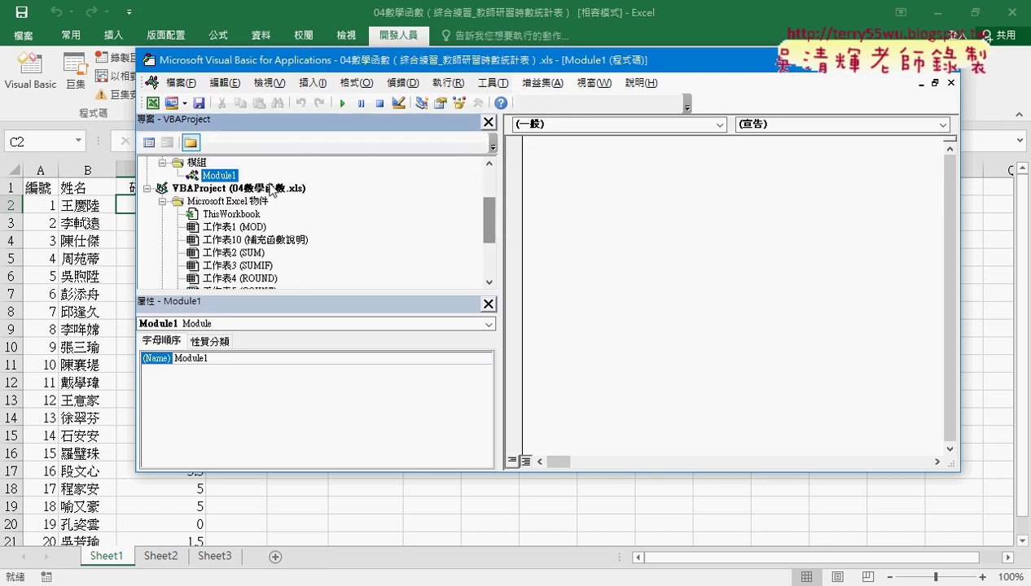
drag(491, 232, 494, 263)
double_click(217, 278)
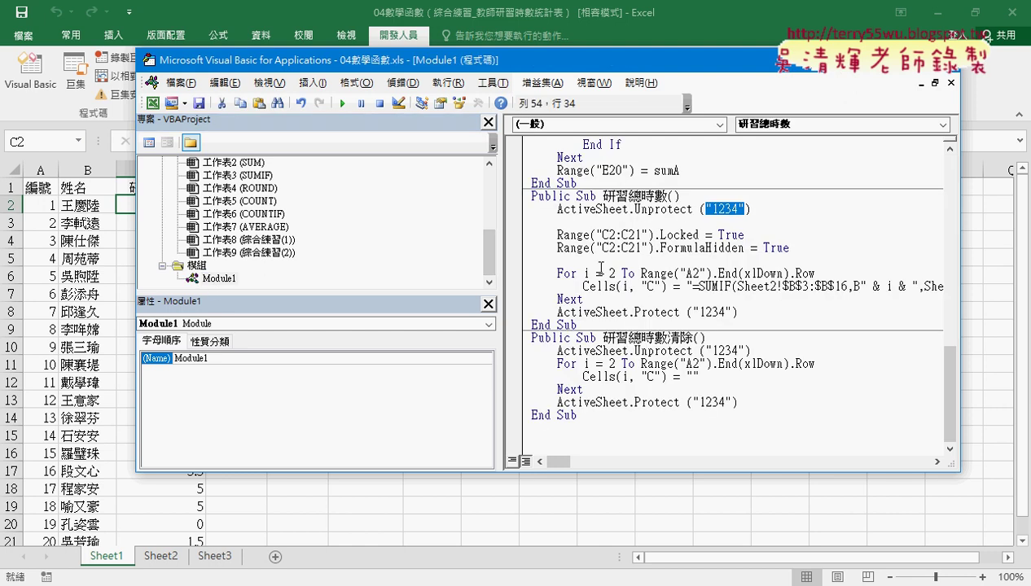
drag(579, 415, 531, 195)
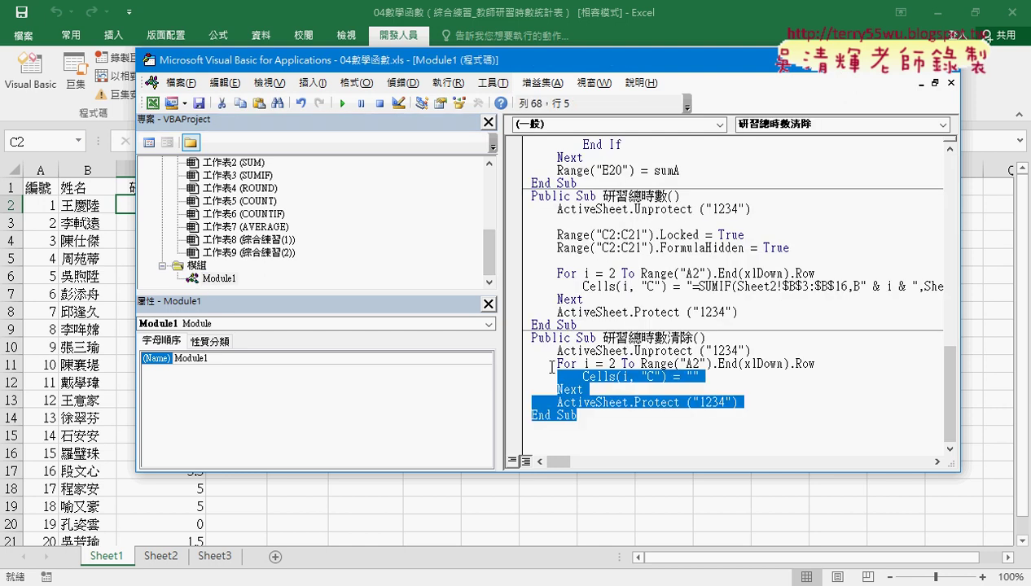
Step: Cut both 研習總時數 macros out of 04數學函數.xls Module1
right_click(554, 229)
click(601, 232)
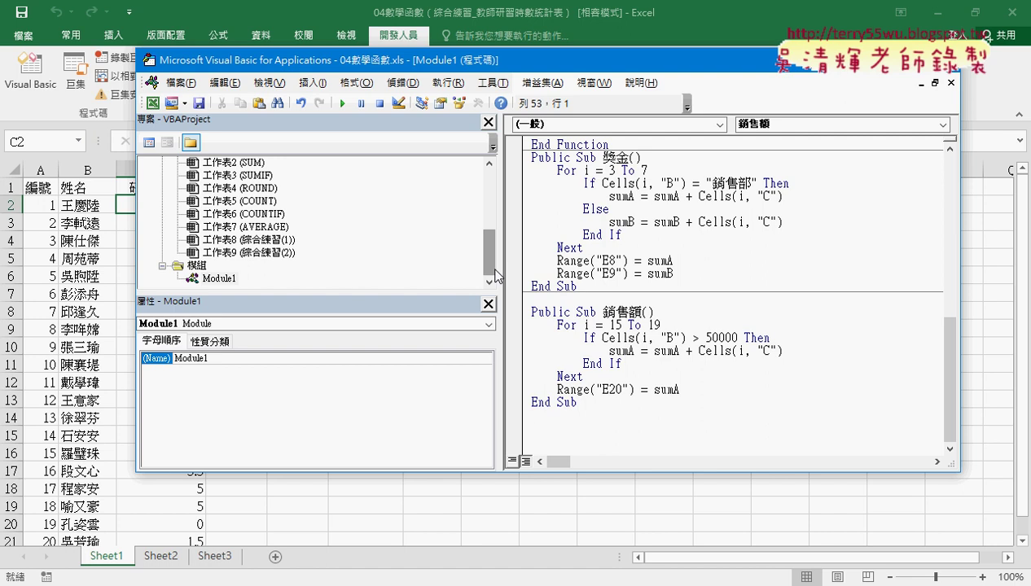
click(216, 279)
scroll(309, 212, up, 2)
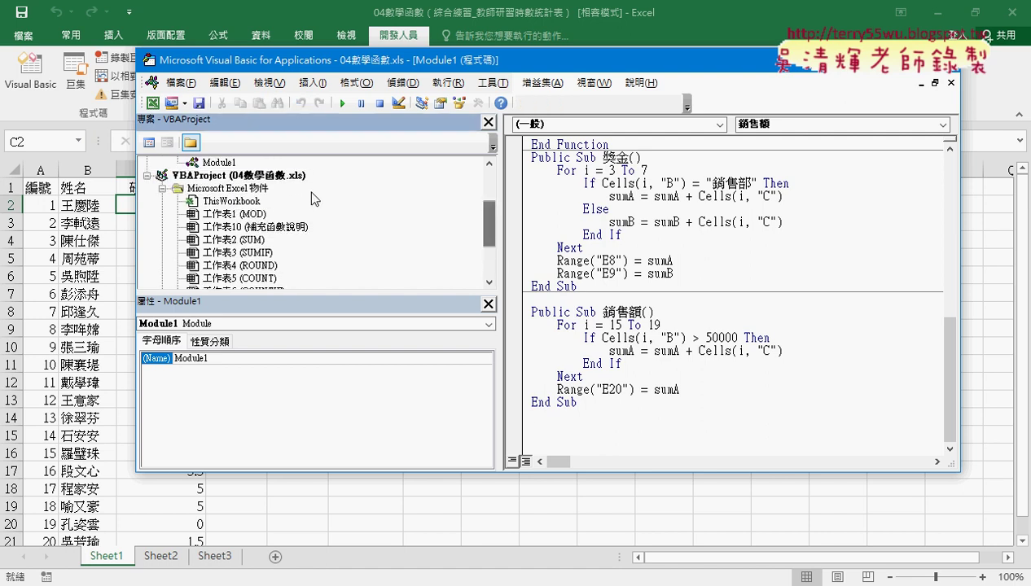
click(269, 179)
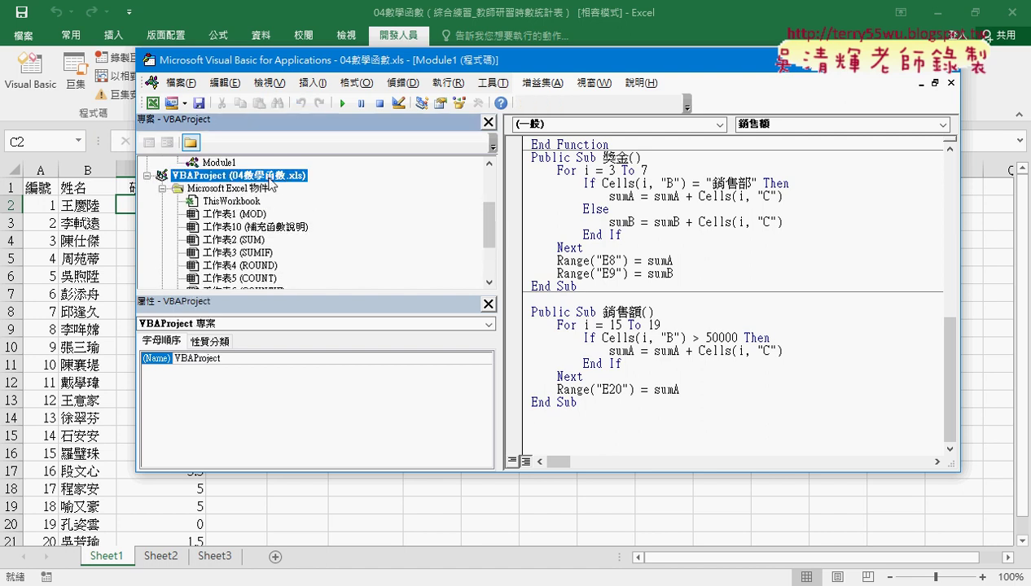
drag(486, 224, 486, 191)
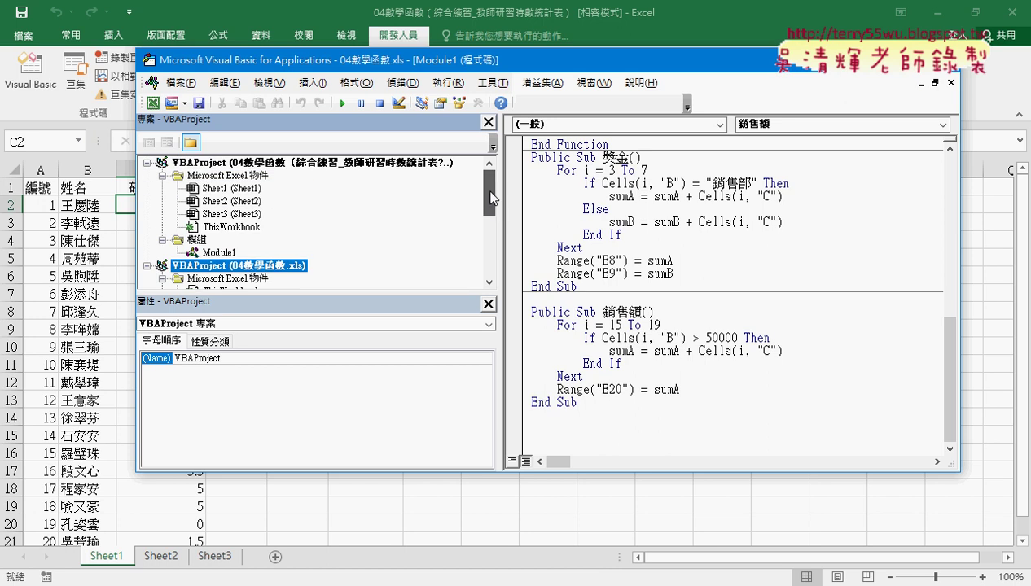
Step: Paste the macros into the 綜合練習 workbook's Module1, then reselect 04數學函數.xls Module1
click(217, 253)
double_click(217, 255)
right_click(623, 197)
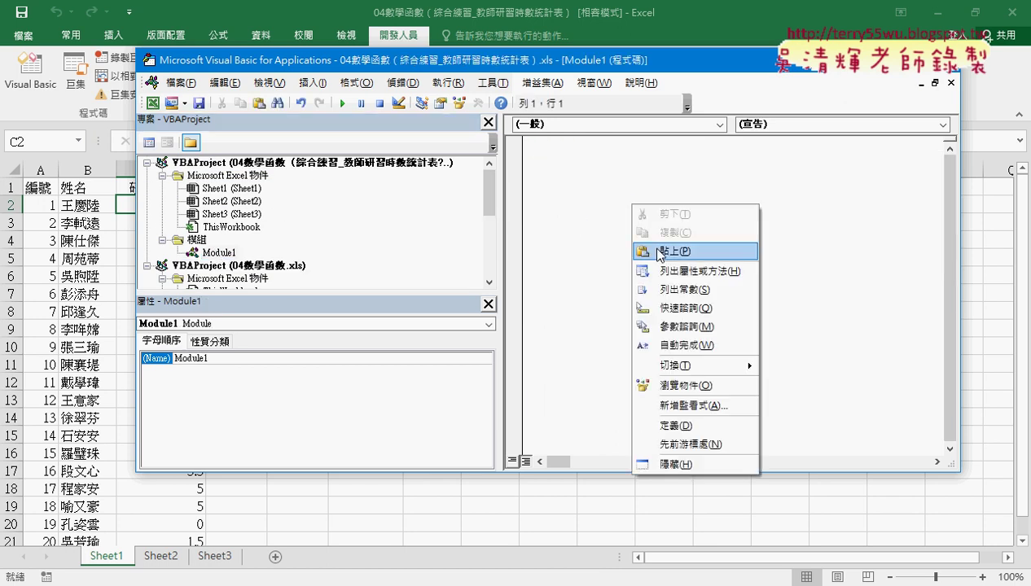
click(658, 250)
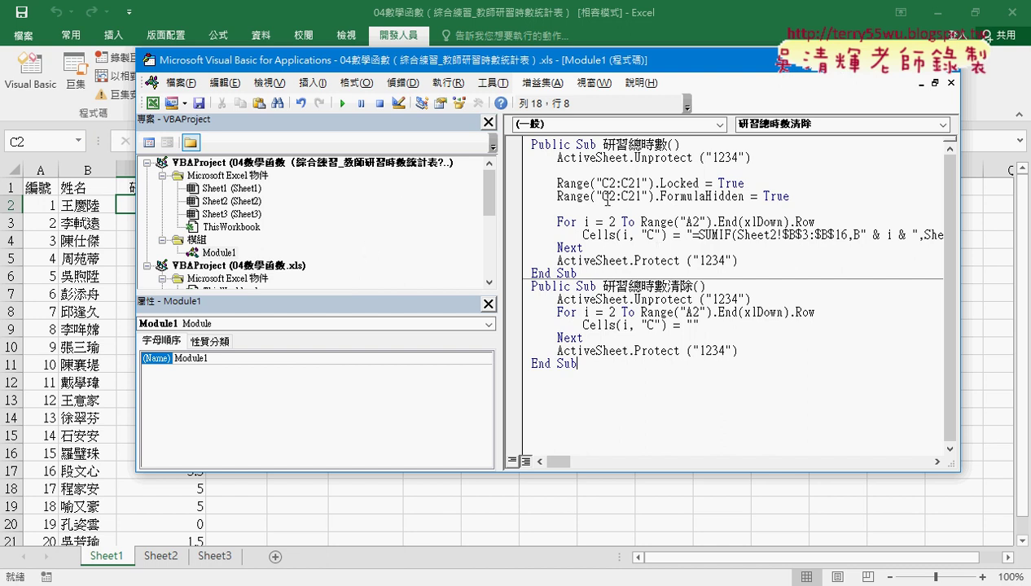
click(950, 83)
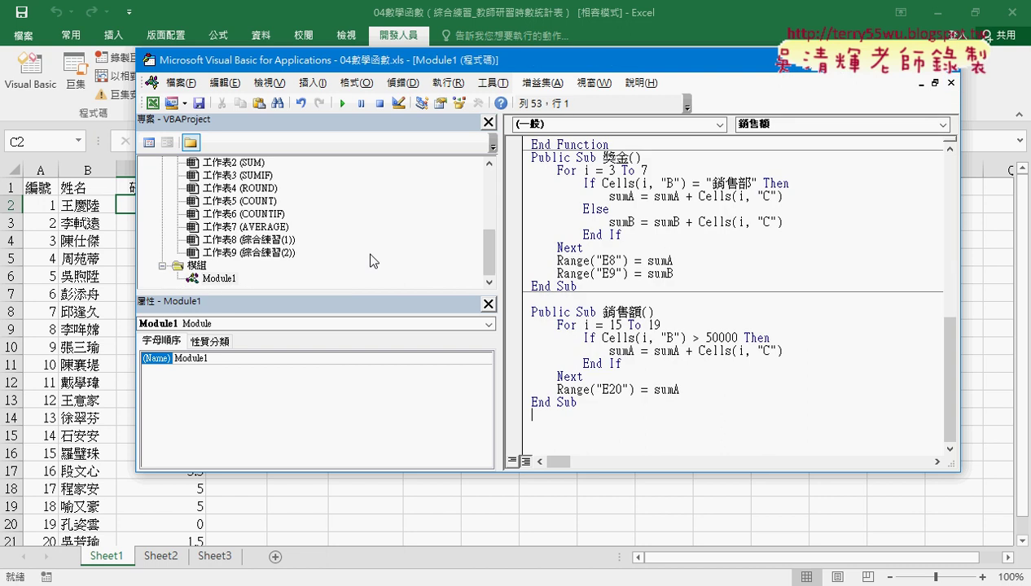
click(222, 279)
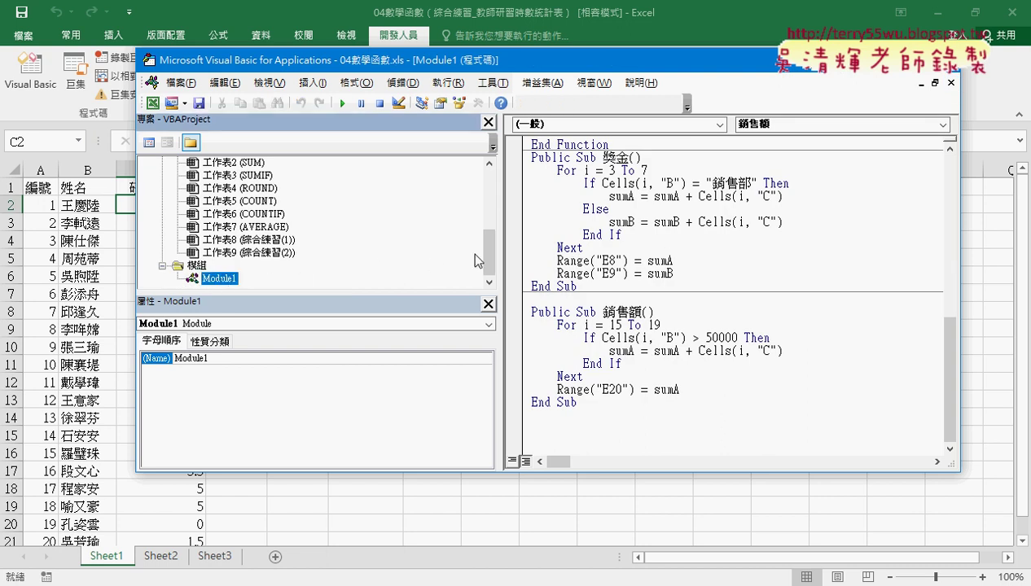
Step: Recheck the pasted code in the 綜合練習 workbook's Module1, then close it
drag(489, 256, 498, 187)
double_click(219, 252)
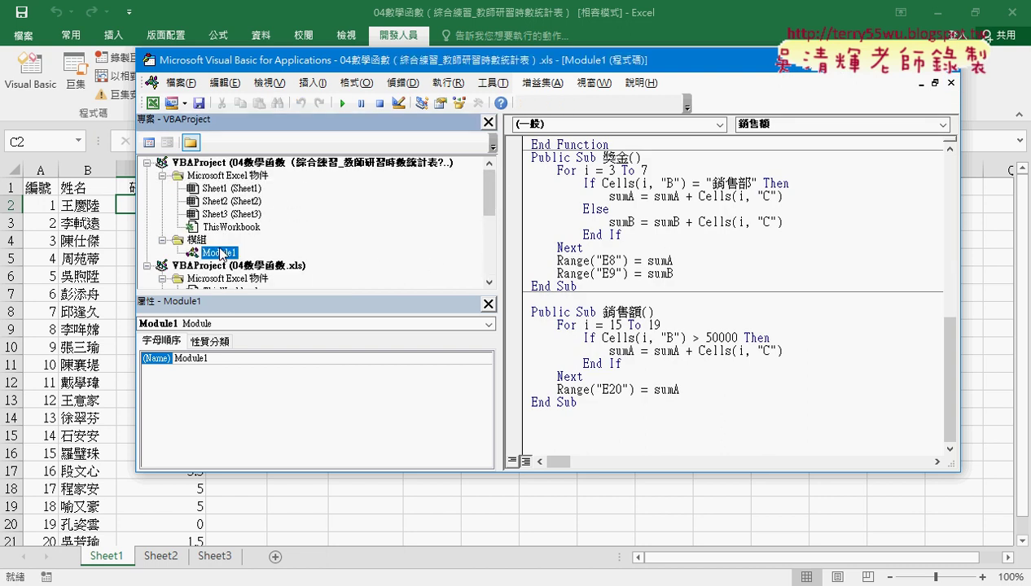
click(949, 83)
drag(490, 253, 493, 183)
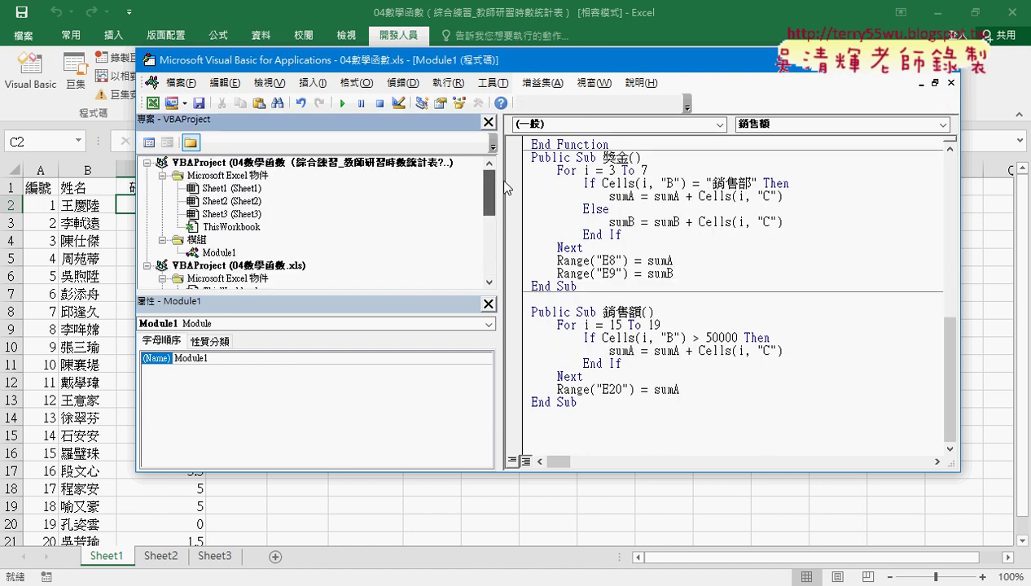
Step: Lock the 綜合練習 VBA project for viewing with a password and close the editor
right_click(285, 170)
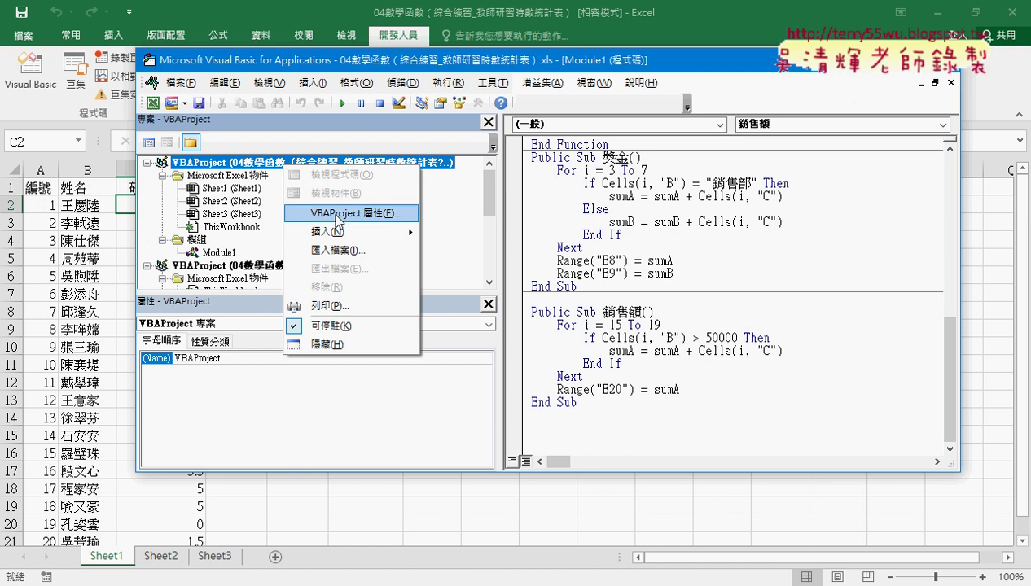
click(338, 215)
click(425, 150)
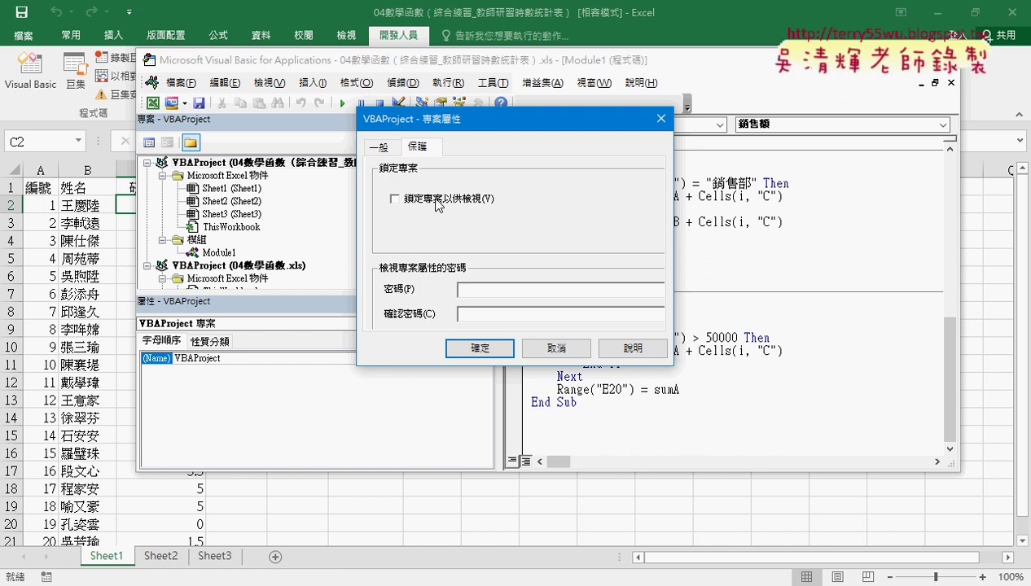
click(486, 287)
key(Return)
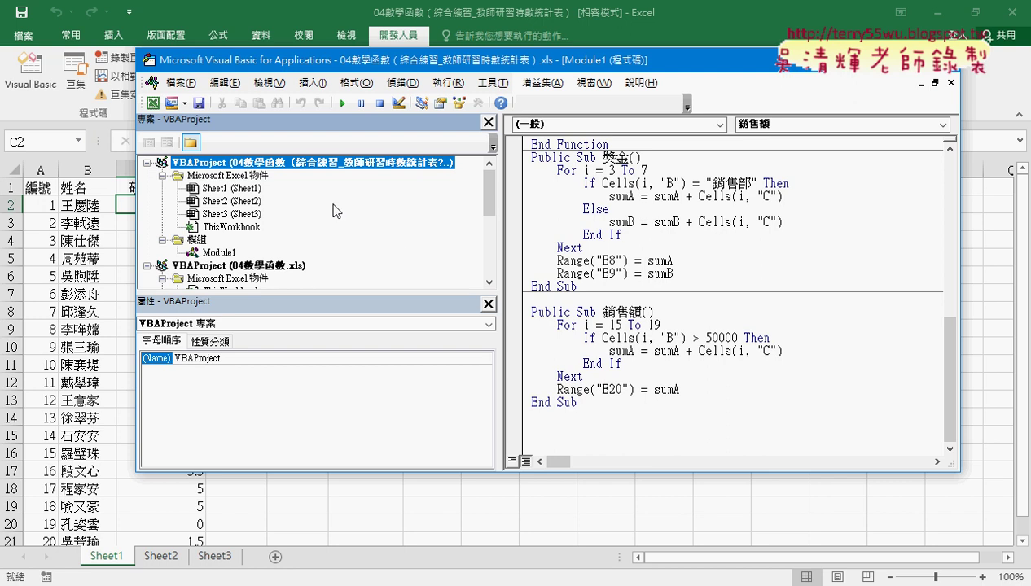
click(946, 62)
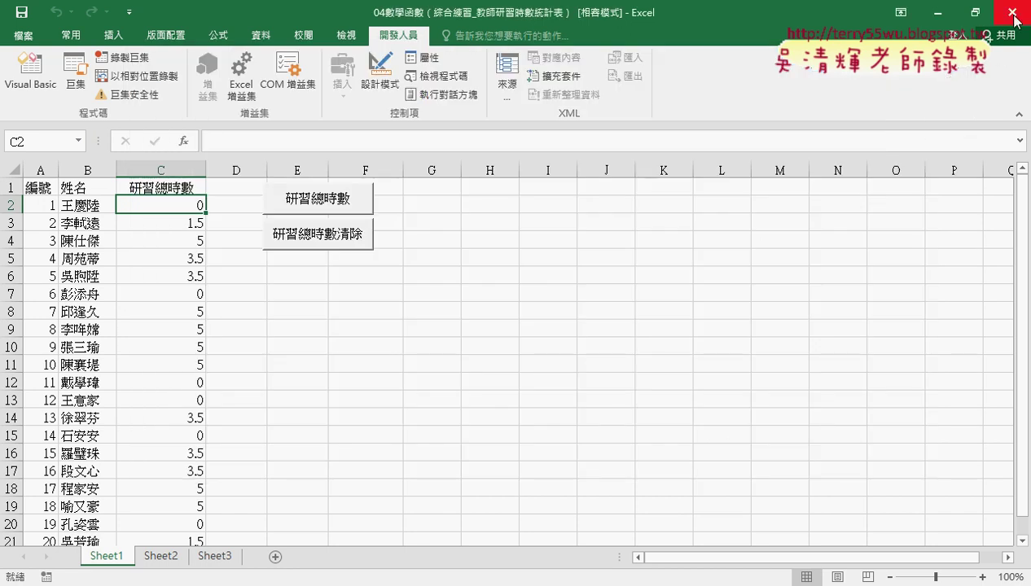
Step: Close the VBA editor, then close the hour-totals workbook and save its changes
click(30, 73)
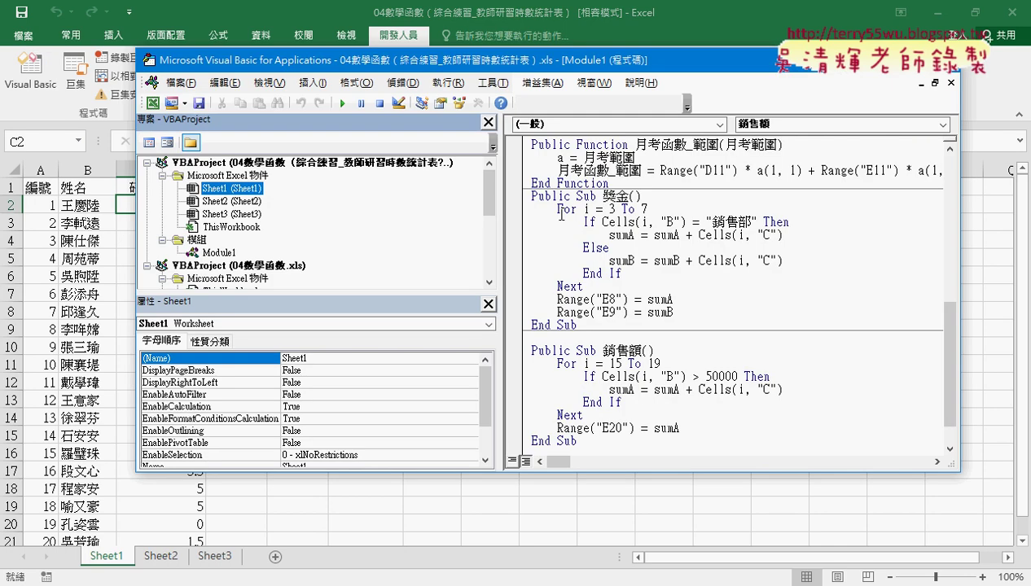
click(947, 61)
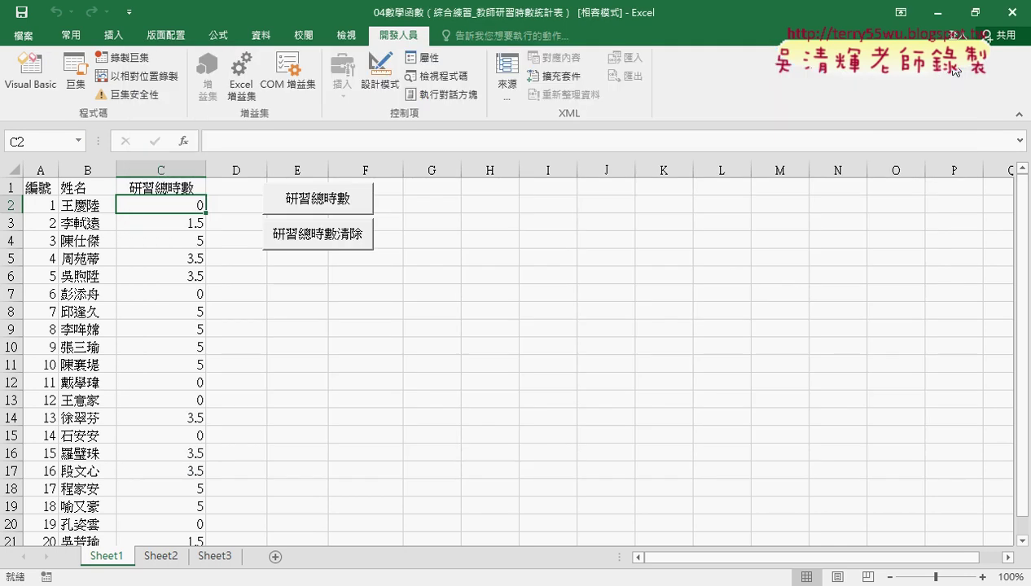
click(1014, 13)
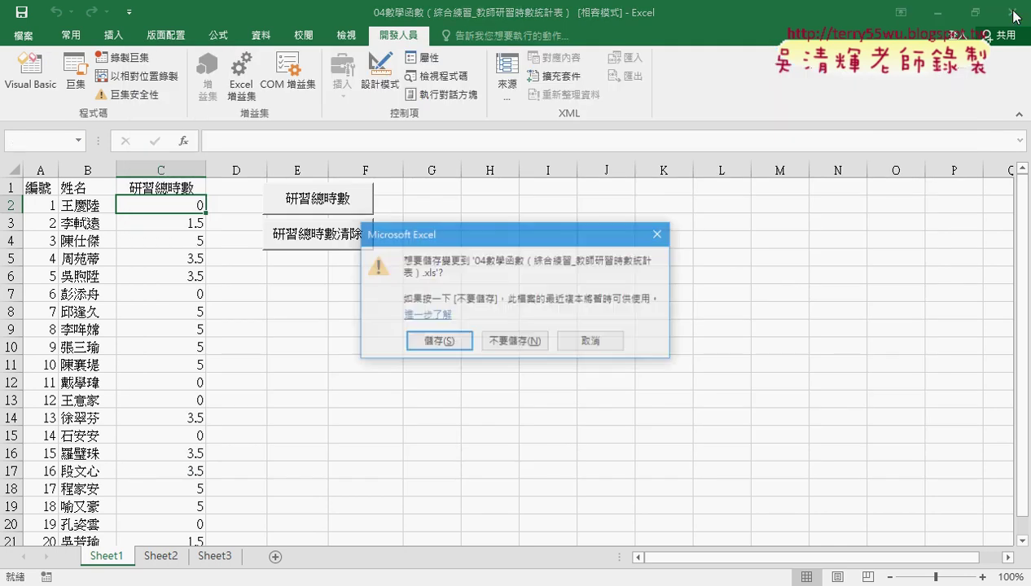
click(448, 343)
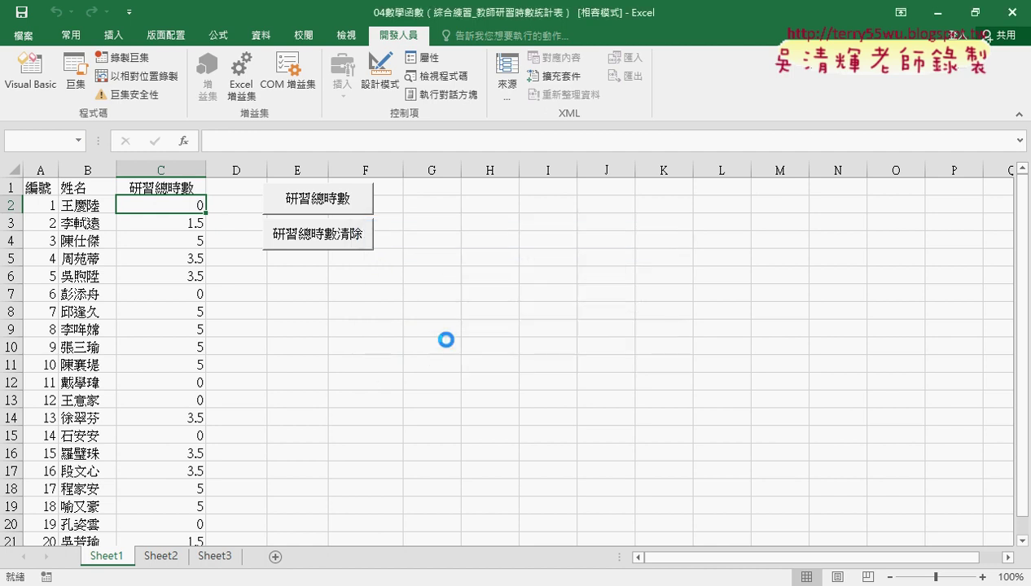
Step: Reopen the 教師研習時數統計表 workbook from the 04數學函數 folder
click(440, 585)
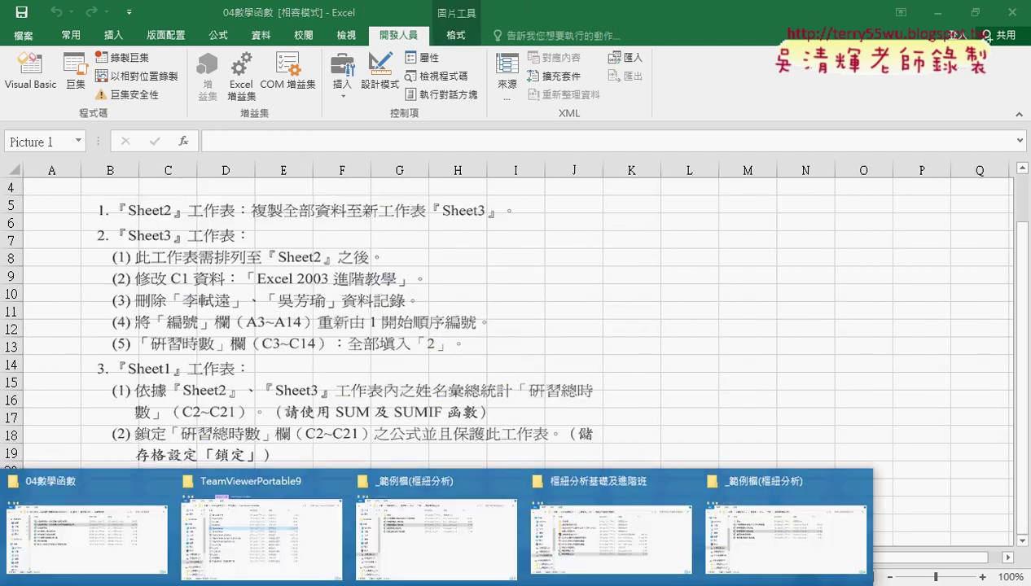
click(114, 548)
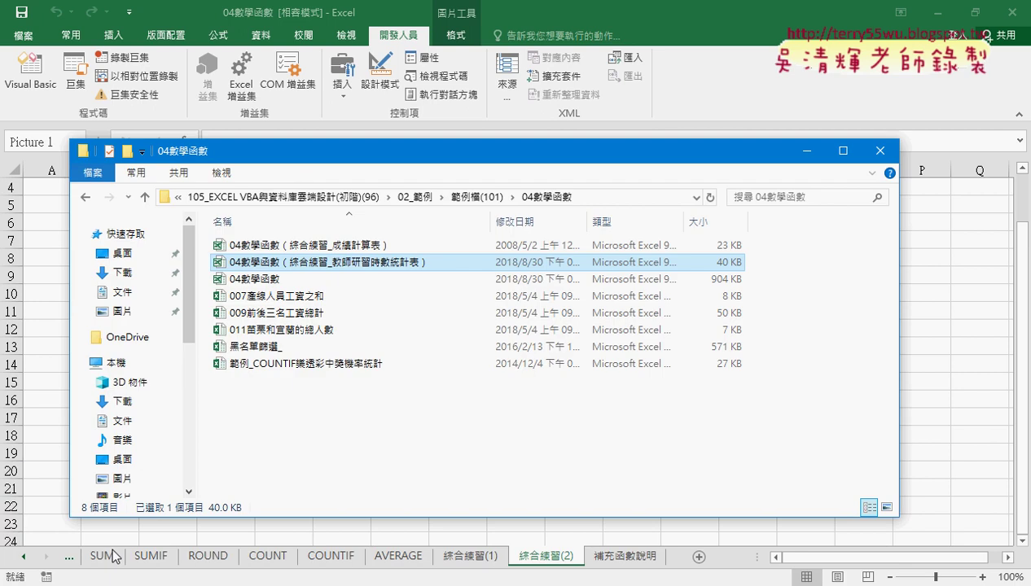
click(388, 262)
double_click(385, 261)
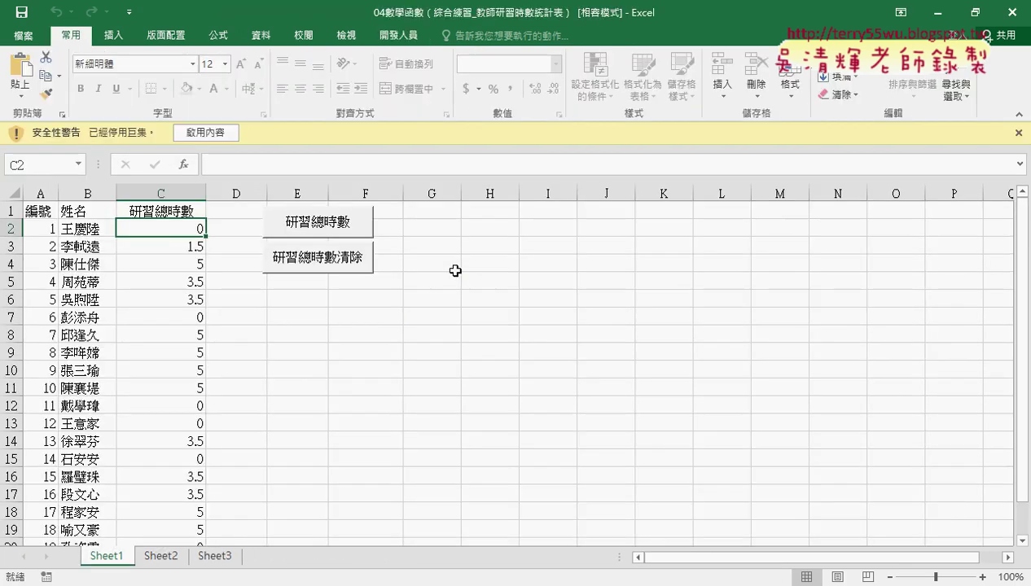
Step: Enable the workbook's macros and open the Visual Basic editor from the Developer tab
click(222, 137)
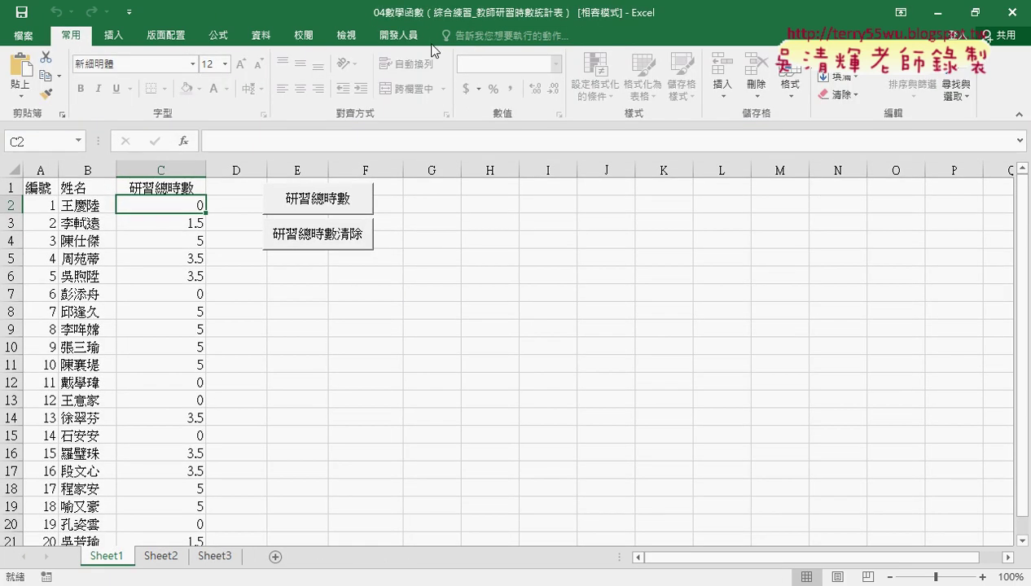
click(397, 35)
click(46, 91)
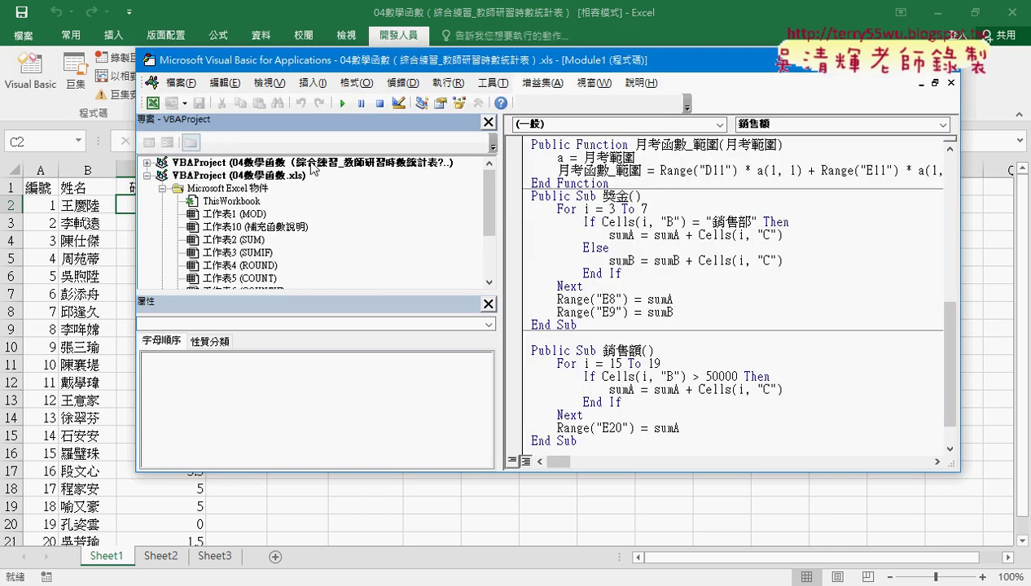
Step: Expand the locked VBAProject and enter its project password to unlock it
click(147, 165)
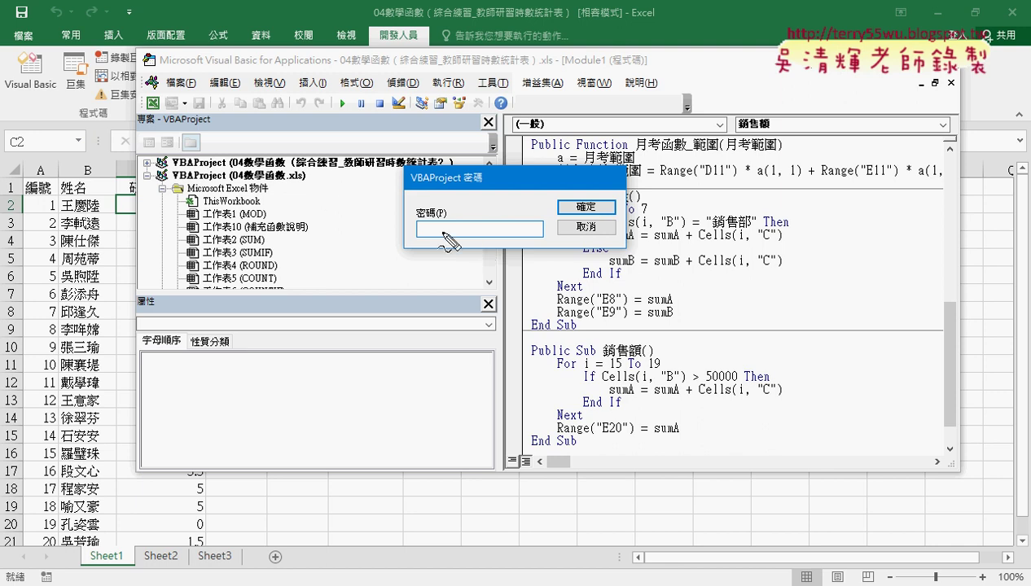
drag(448, 239, 467, 213)
drag(244, 173, 260, 156)
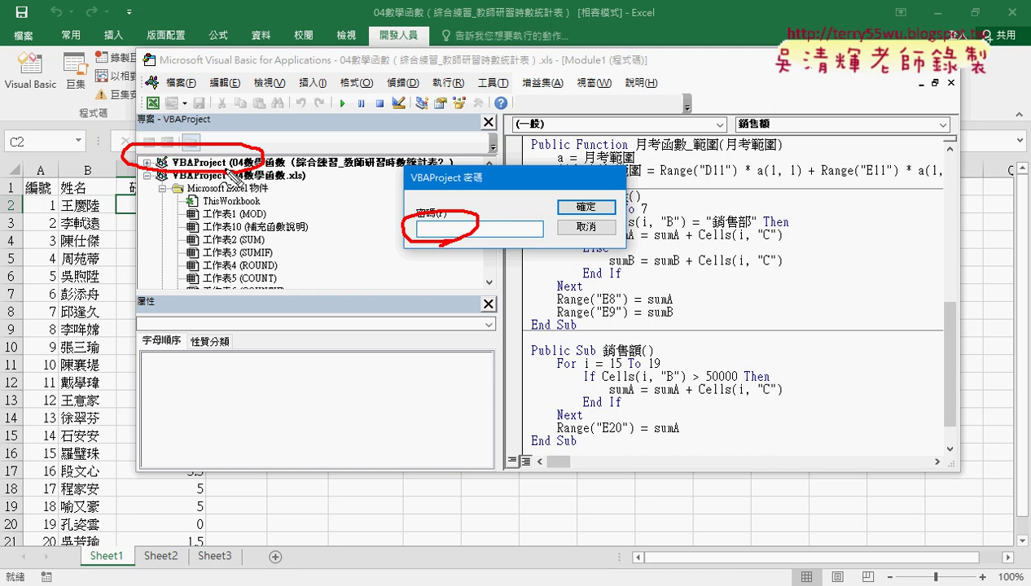
key(Escape)
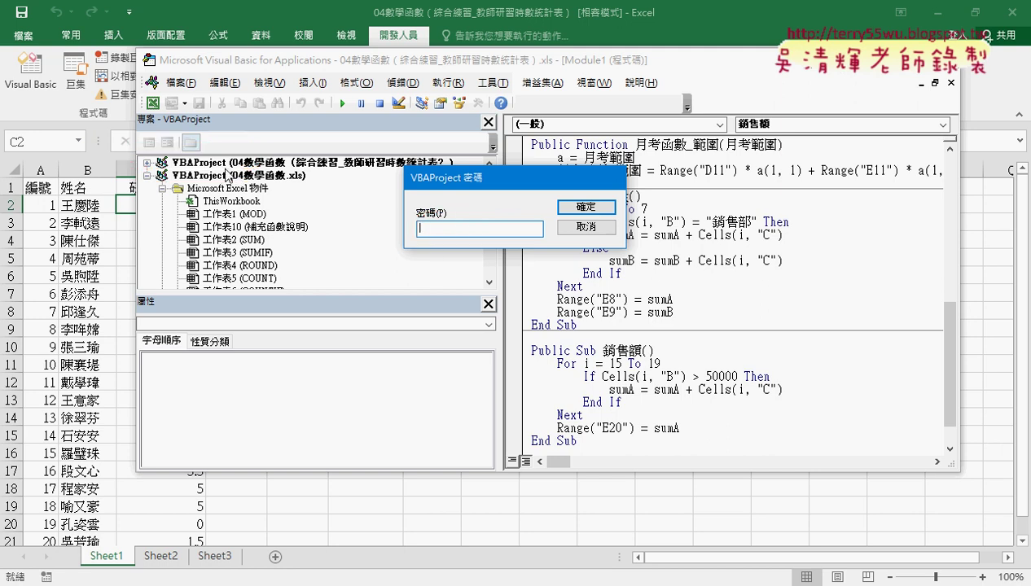
key(Return)
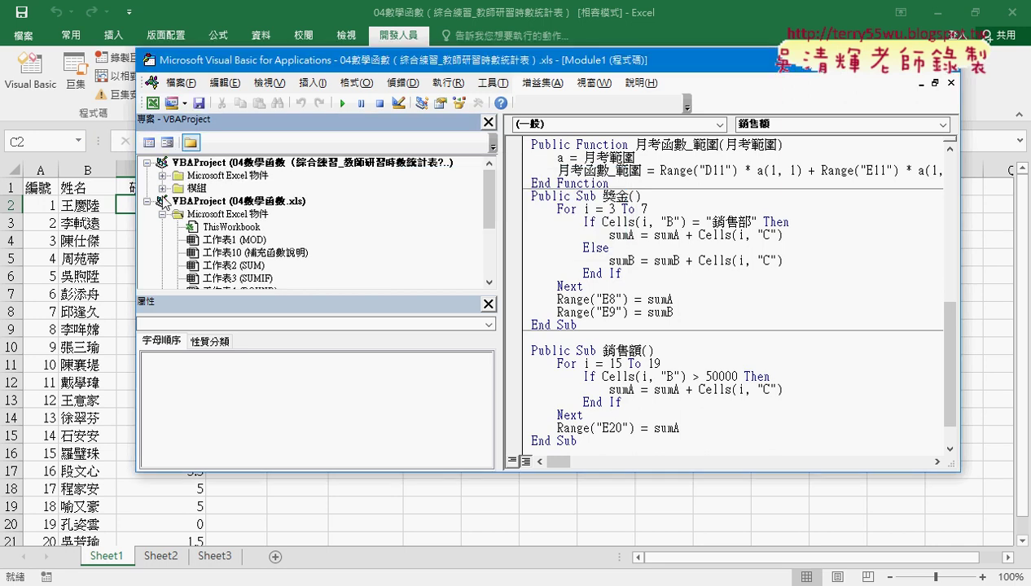
Step: Expand the 模組 folder, open Module1's code, then close its code window
click(162, 188)
double_click(218, 202)
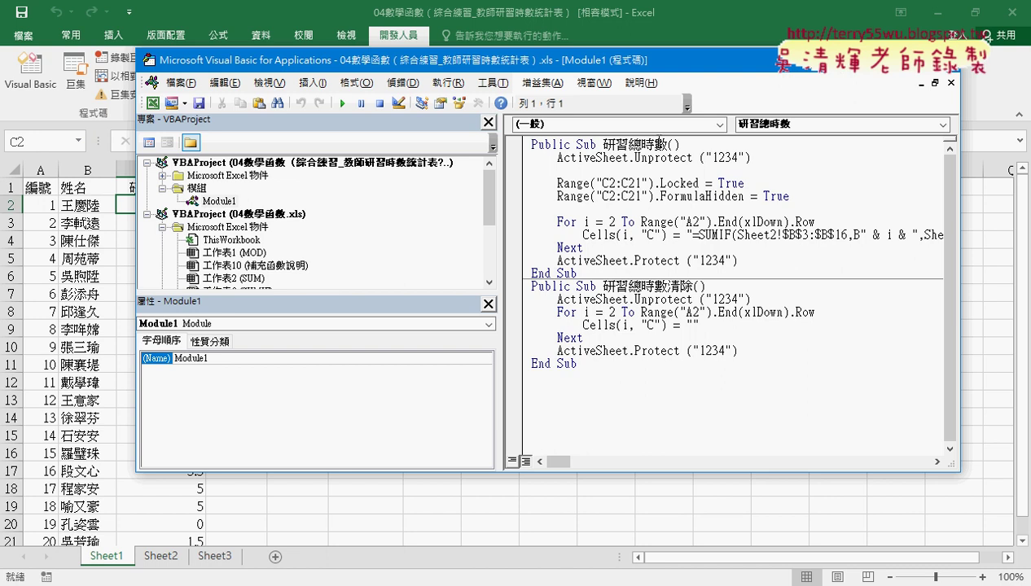
click(951, 83)
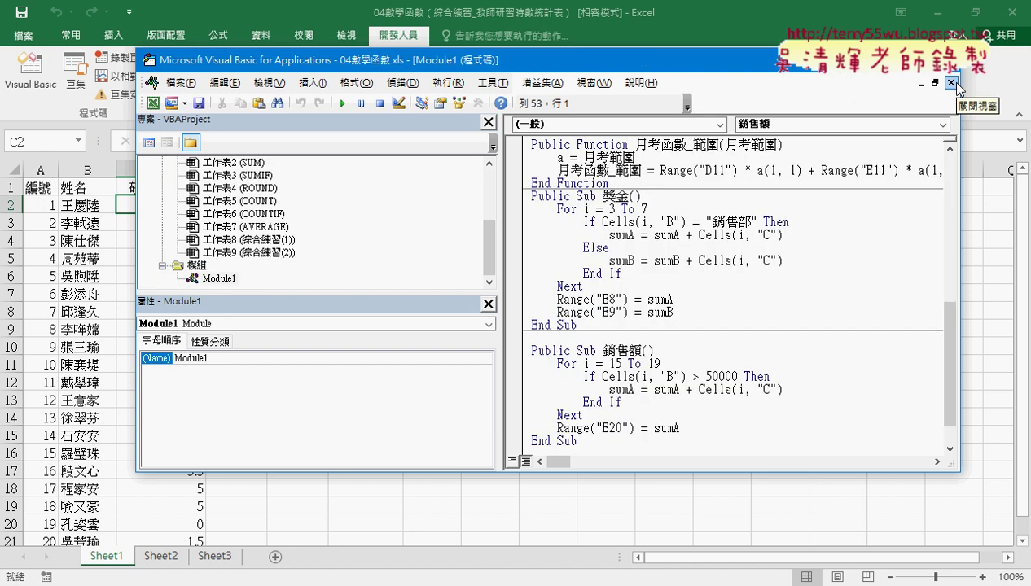
drag(492, 248, 492, 195)
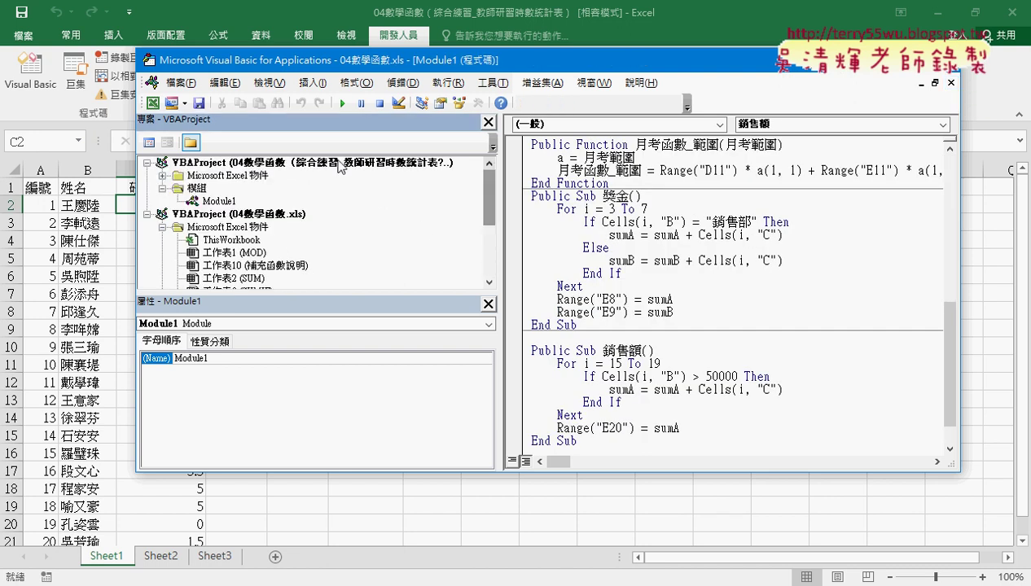
Step: Review the 保護 tab in VBAProject Properties and cancel without changes
right_click(294, 164)
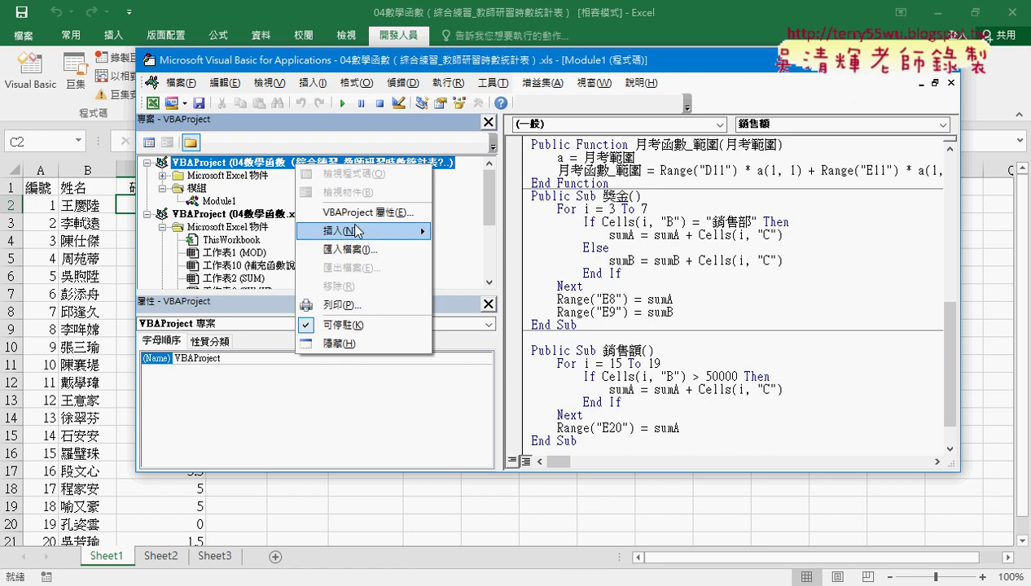
click(359, 213)
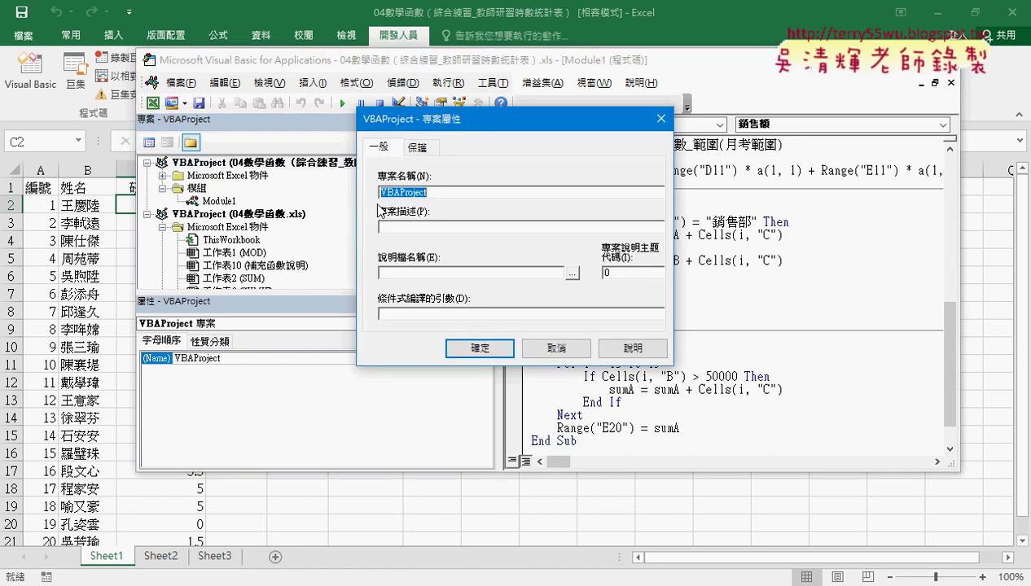
click(417, 148)
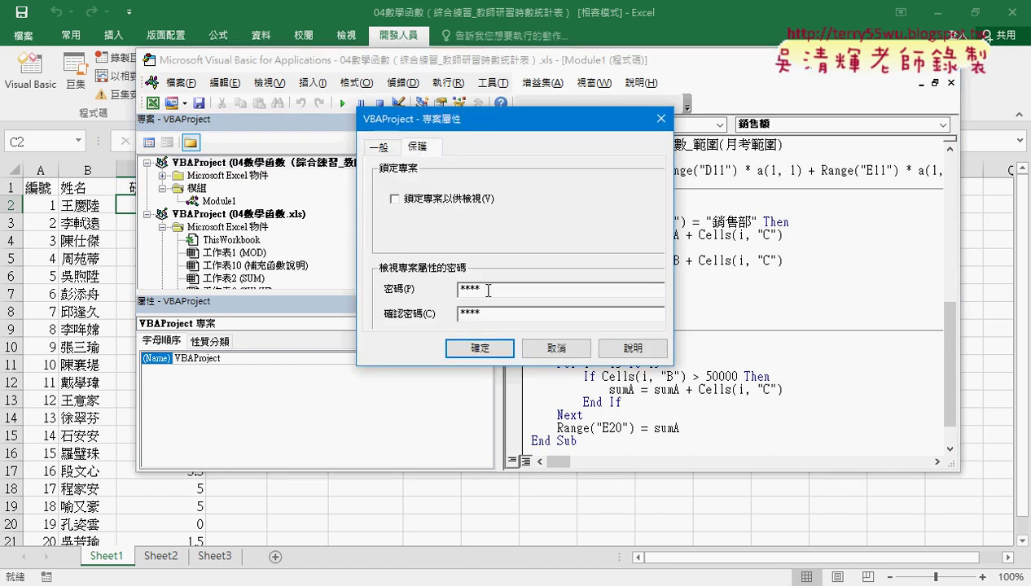
drag(482, 290, 420, 296)
click(569, 360)
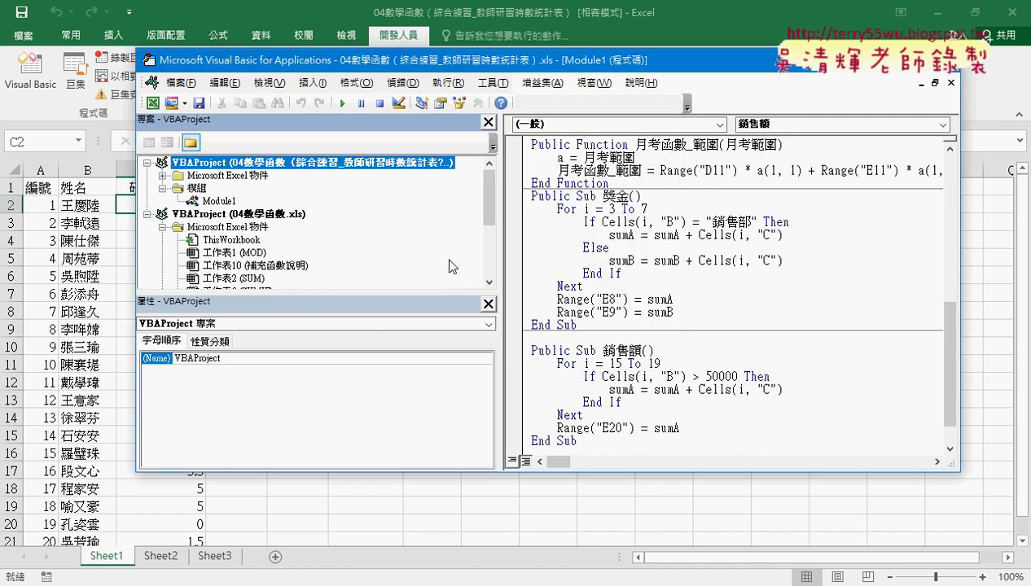
Step: Open Module1, highlight its Locked and FormulaHidden lines, and open VBAProject Properties' 保護 tab
double_click(218, 201)
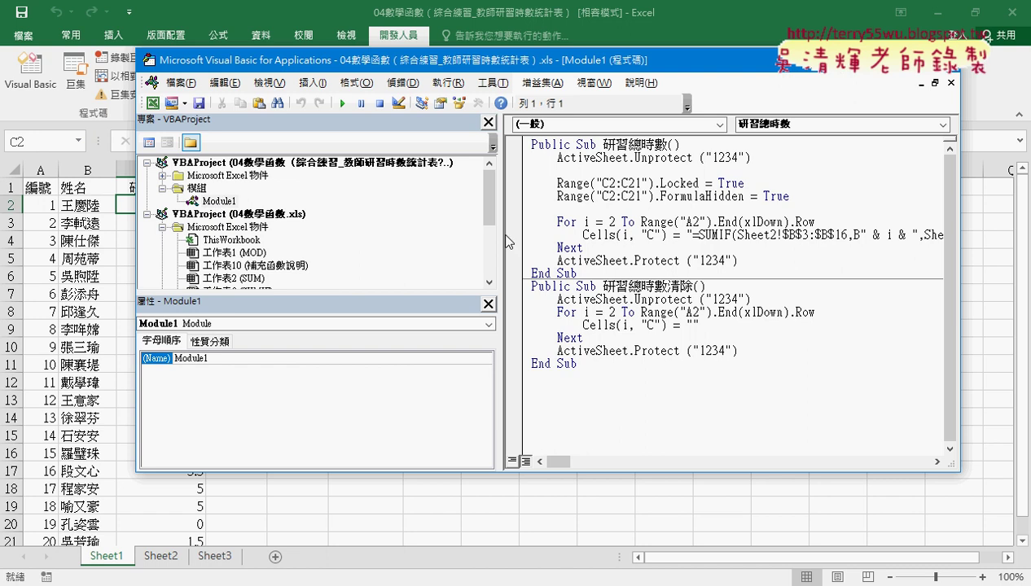
drag(789, 197, 526, 183)
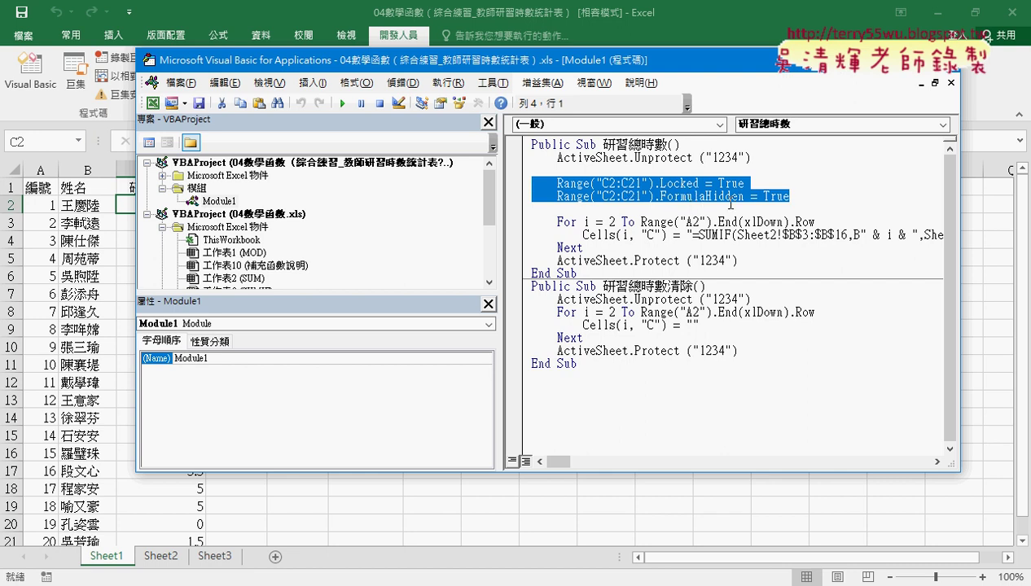
right_click(383, 164)
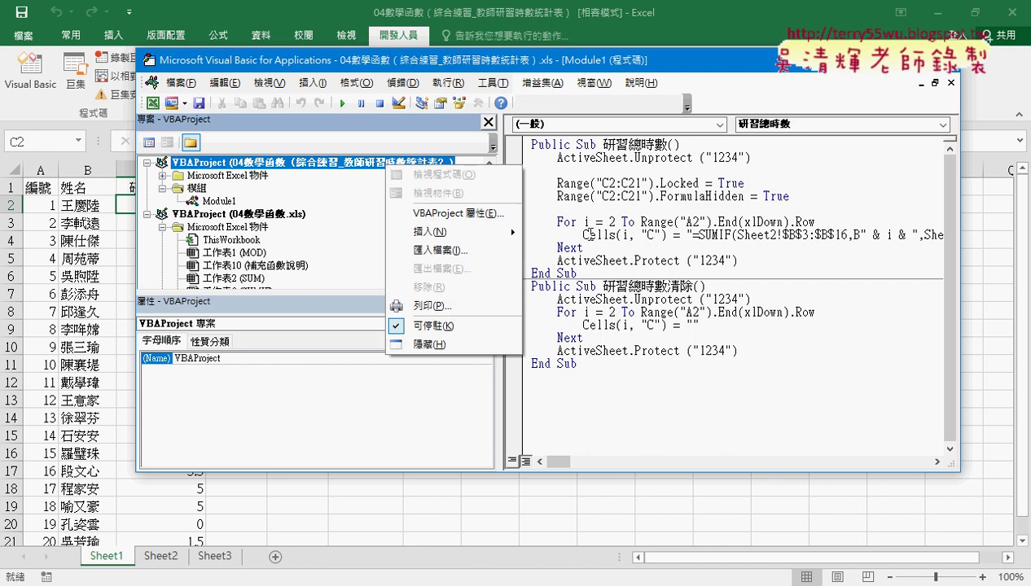
click(464, 214)
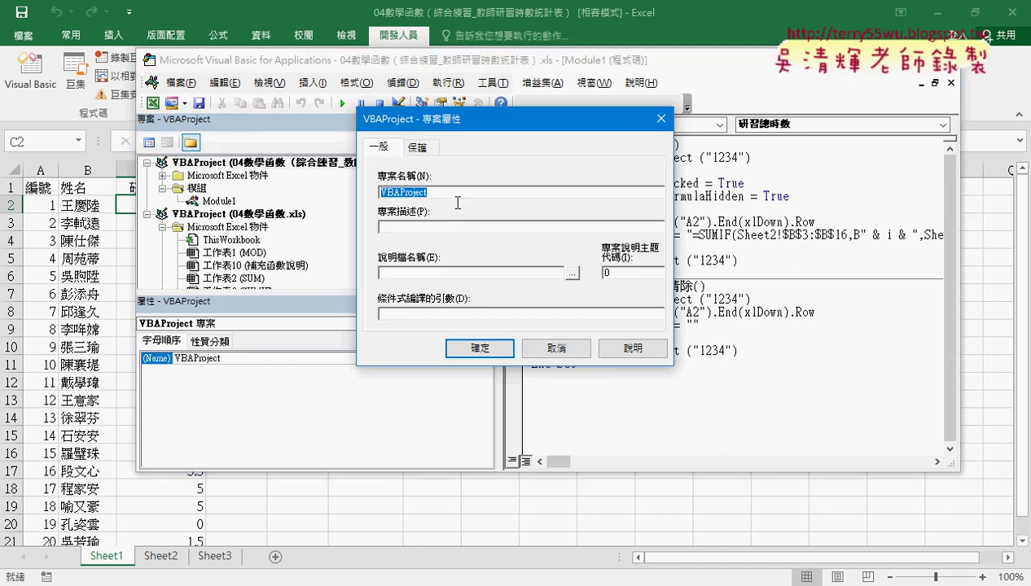
click(419, 147)
click(555, 349)
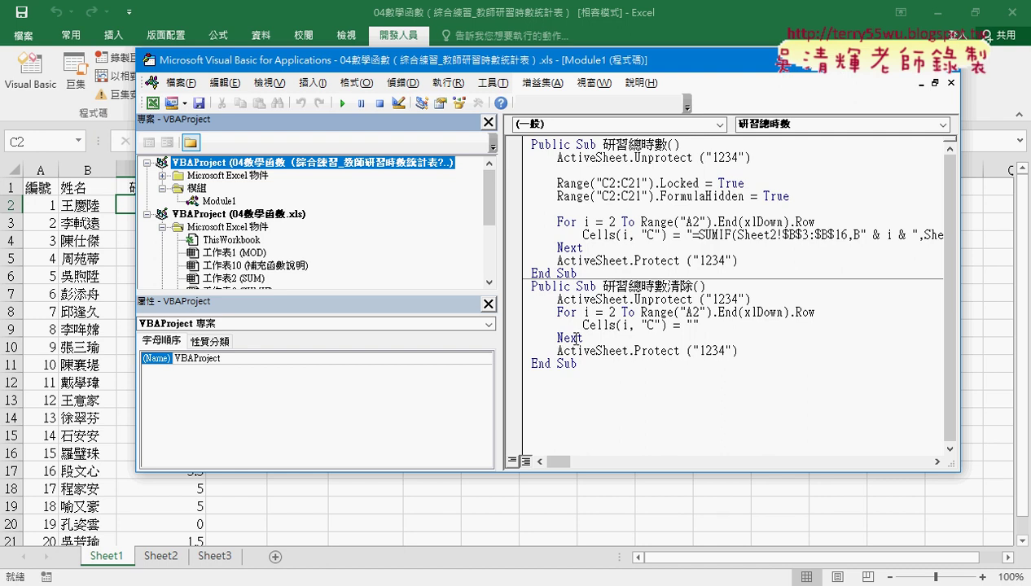
right_click(313, 167)
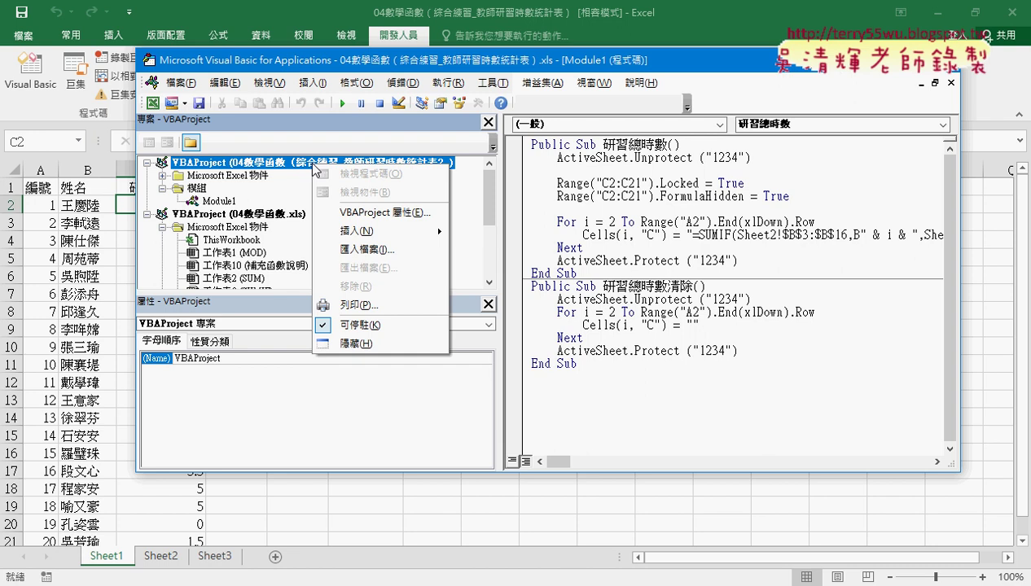
click(388, 215)
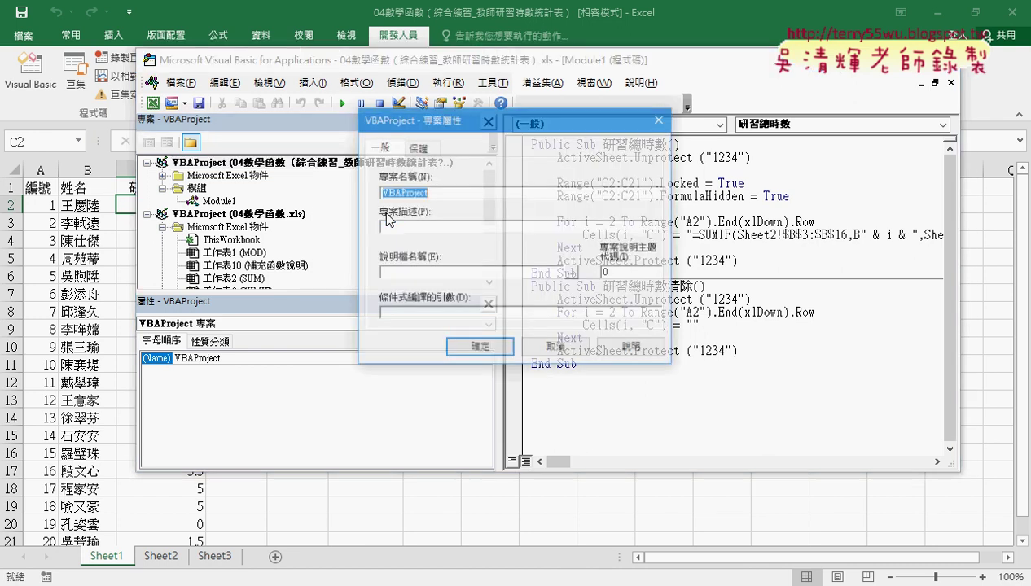